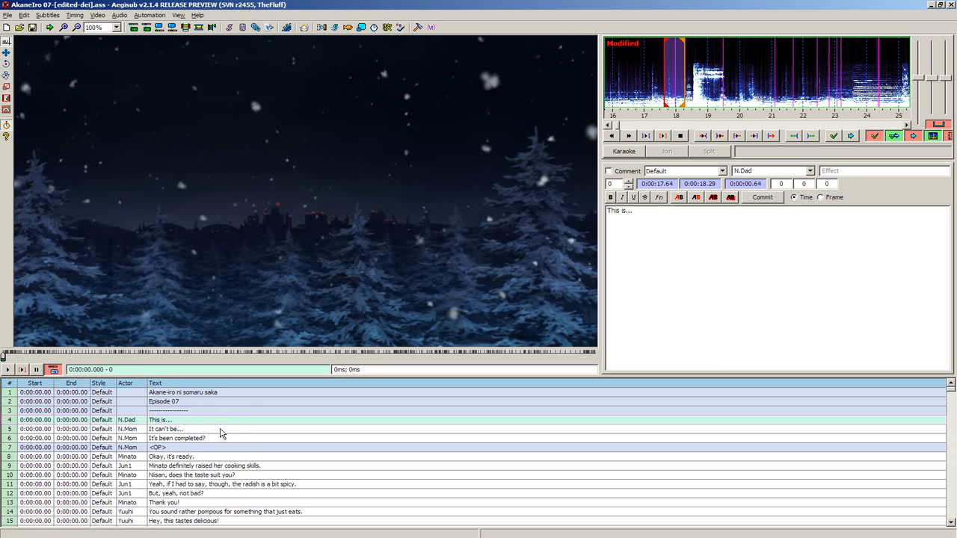
- Look over the script's opening lines and select the first dialogue line, "This is..."
{"action": "left_click", "coordinate": [217, 447]}
{"action": "scroll", "coordinate": [224, 426], "scroll_direction": "down", "scroll_amount": 4}
{"action": "scroll", "coordinate": [225, 426], "scroll_direction": "up", "scroll_amount": 4}
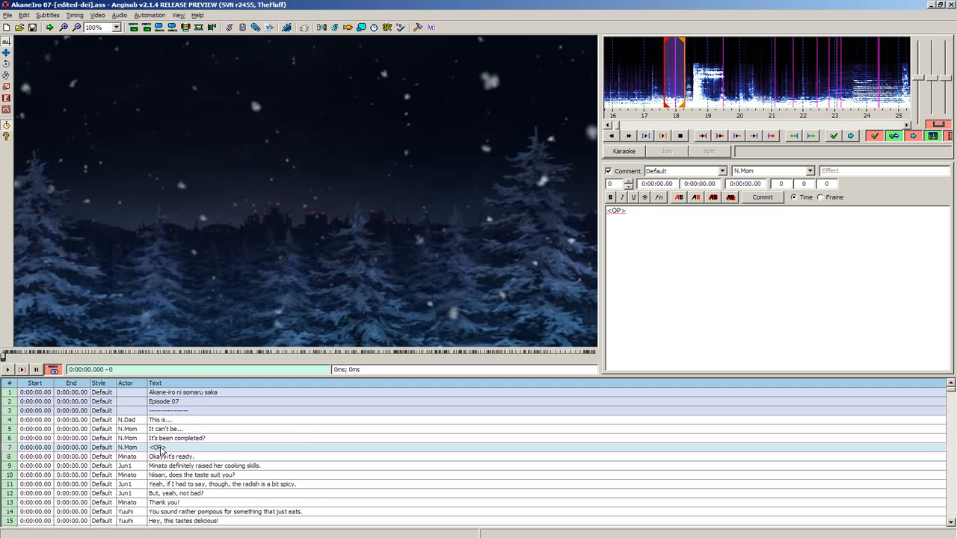
{"action": "scroll", "coordinate": [243, 437], "scroll_direction": "down", "scroll_amount": 1}
{"action": "scroll", "coordinate": [222, 441], "scroll_direction": "up", "scroll_amount": 1}
{"action": "left_click", "coordinate": [215, 429]}
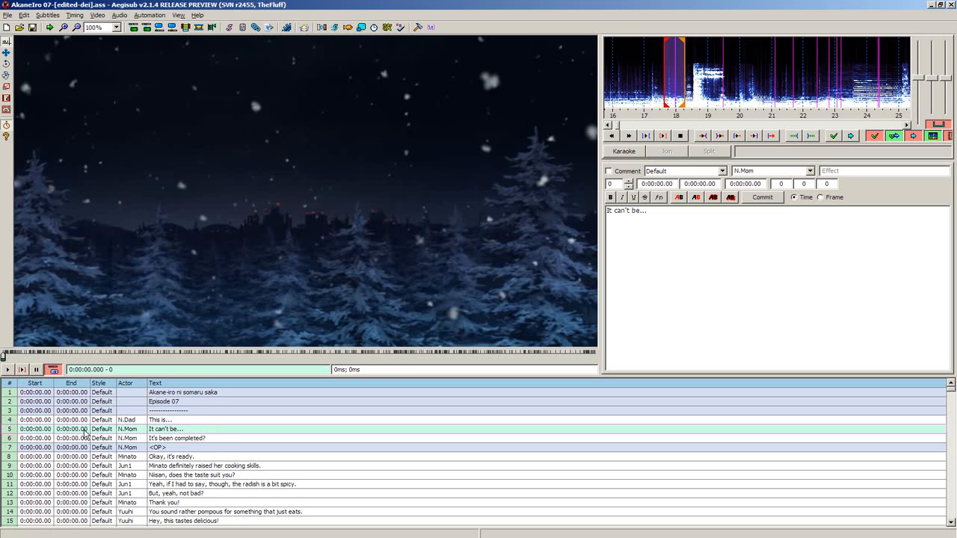
{"action": "left_click", "coordinate": [247, 420]}
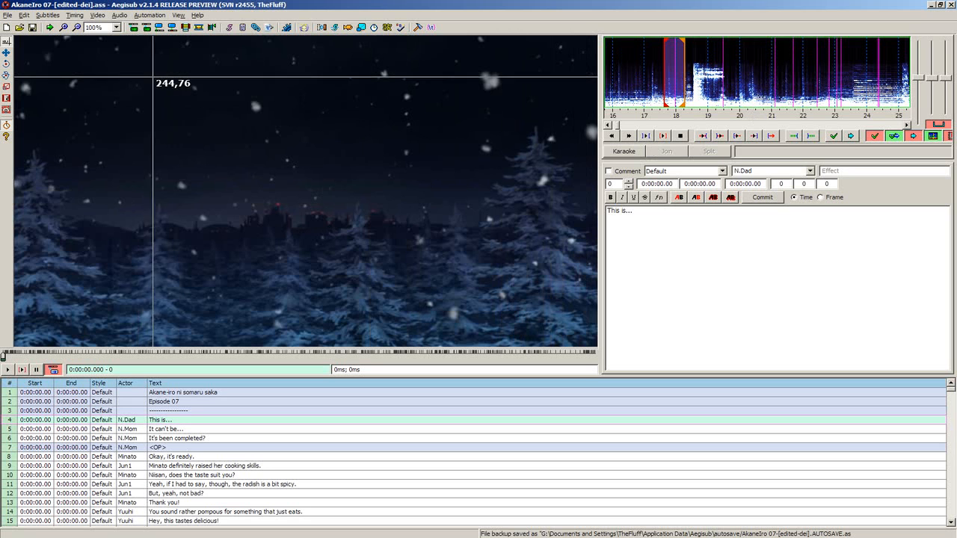
- Switch the layout to show only audio and subtitles, and go to the beginning of the audio
{"action": "left_click", "coordinate": [179, 14]}
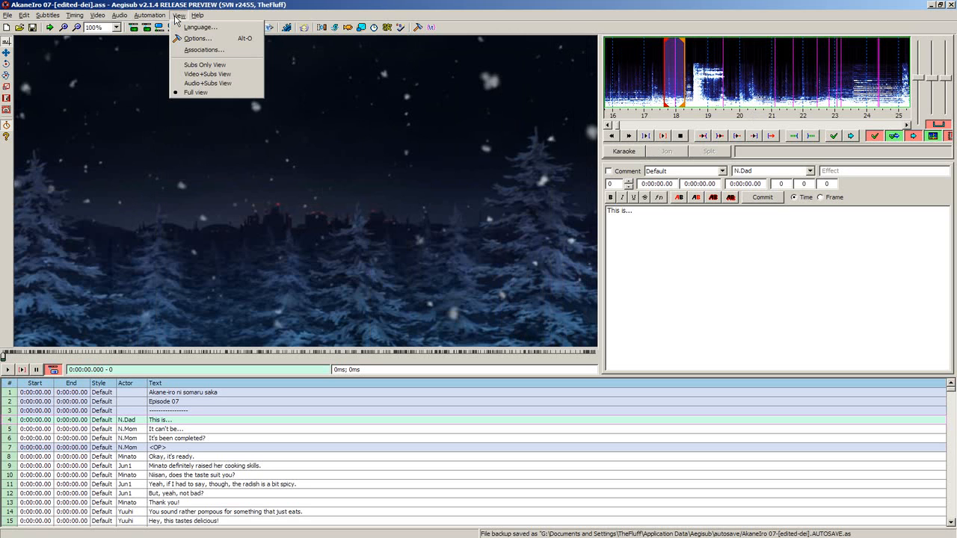
{"action": "left_click", "coordinate": [228, 83]}
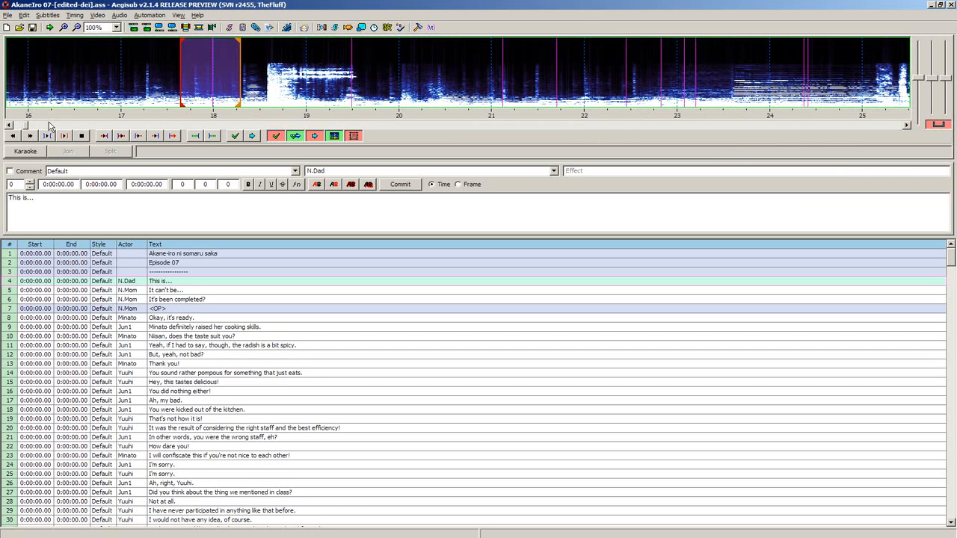
{"action": "left_click_drag", "start_coordinate": [11, 129], "coordinate": [11, 129]}
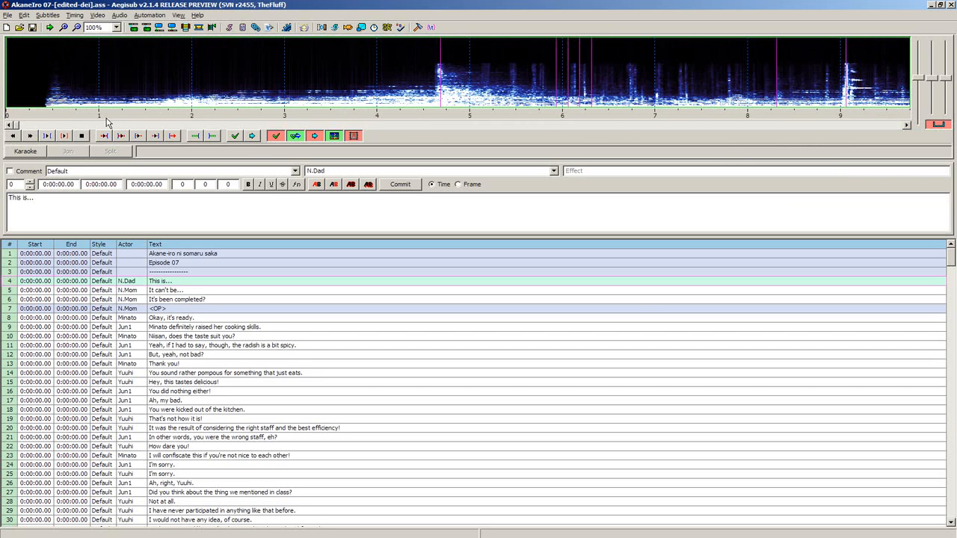
- Mark the line's timing from 0:00:00.32 to 0:00:05.50 and briefly compare the waveform display with the spectrum
{"action": "left_click", "coordinate": [37, 81]}
{"action": "right_click", "coordinate": [514, 83]}
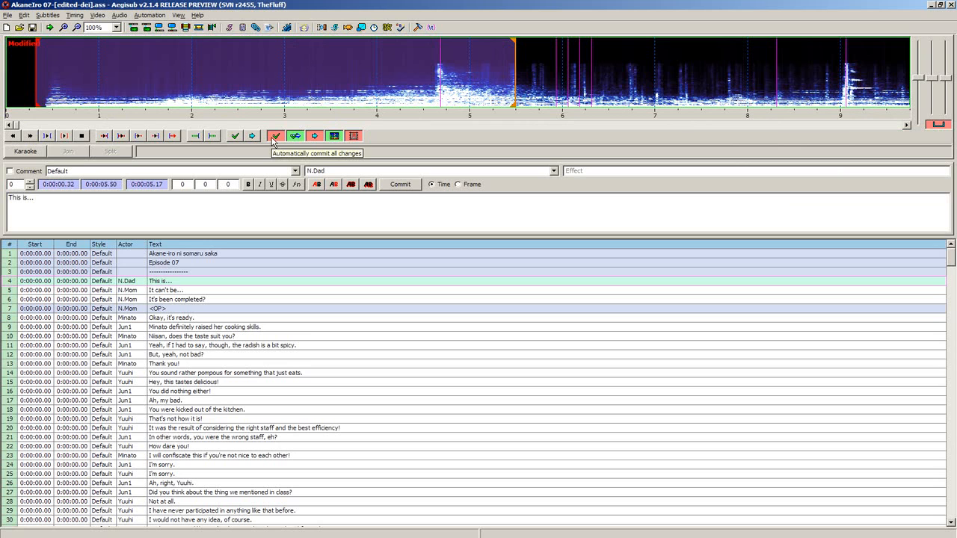
{"action": "left_click", "coordinate": [334, 136]}
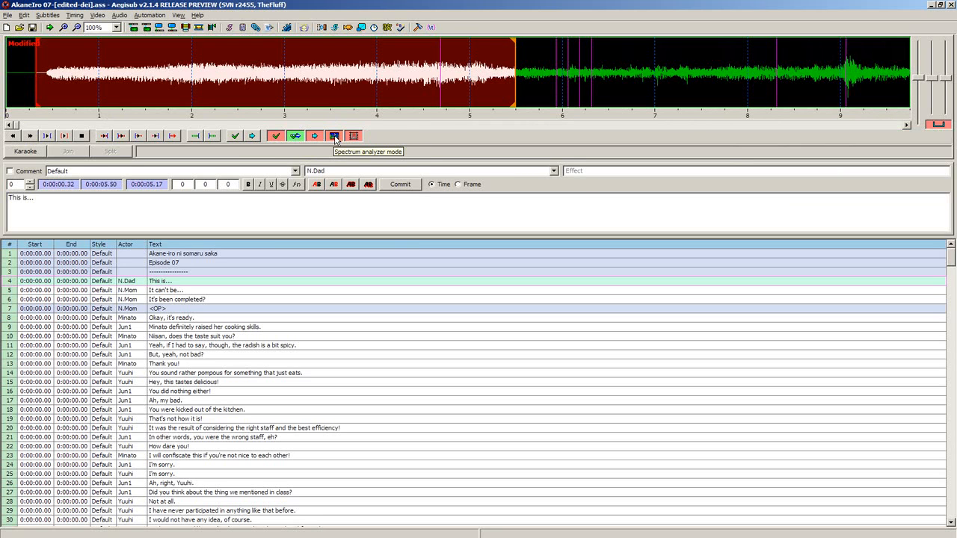
{"action": "left_click", "coordinate": [335, 136]}
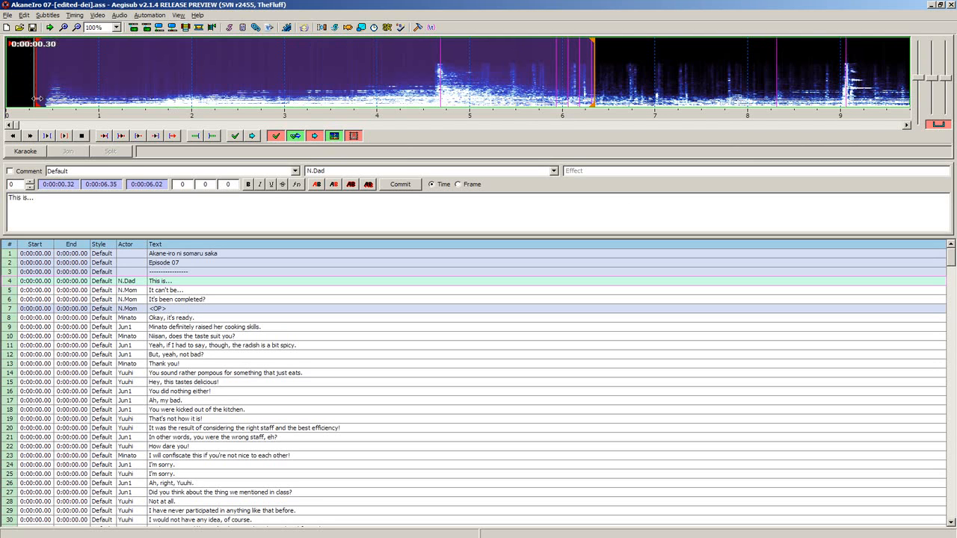
- Try out several start and end positions for the line in the spectrum, ending with 0:00:02.89 to 0:00:08.11
{"action": "key", "text": "v"}
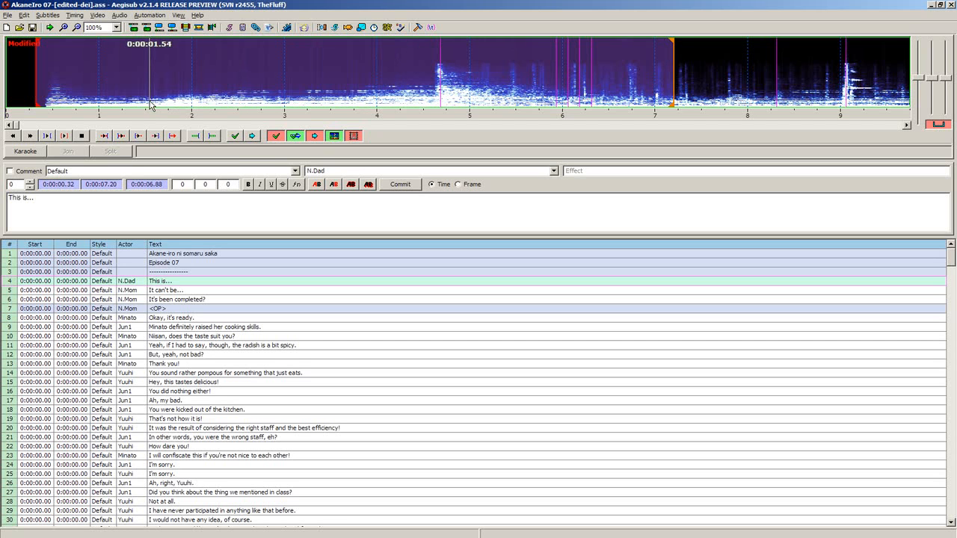
{"action": "left_click", "coordinate": [53, 93]}
{"action": "right_click", "coordinate": [615, 77]}
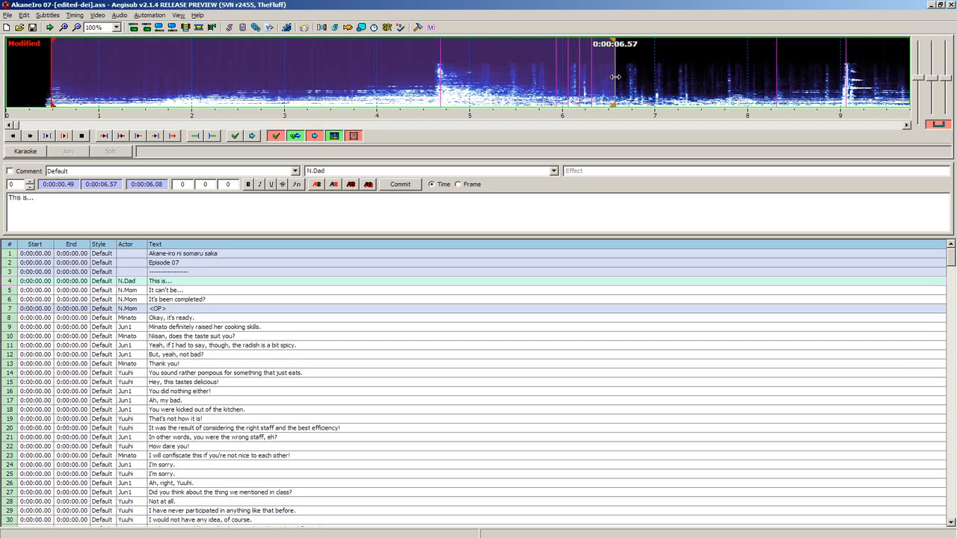
{"action": "left_click", "coordinate": [370, 78]}
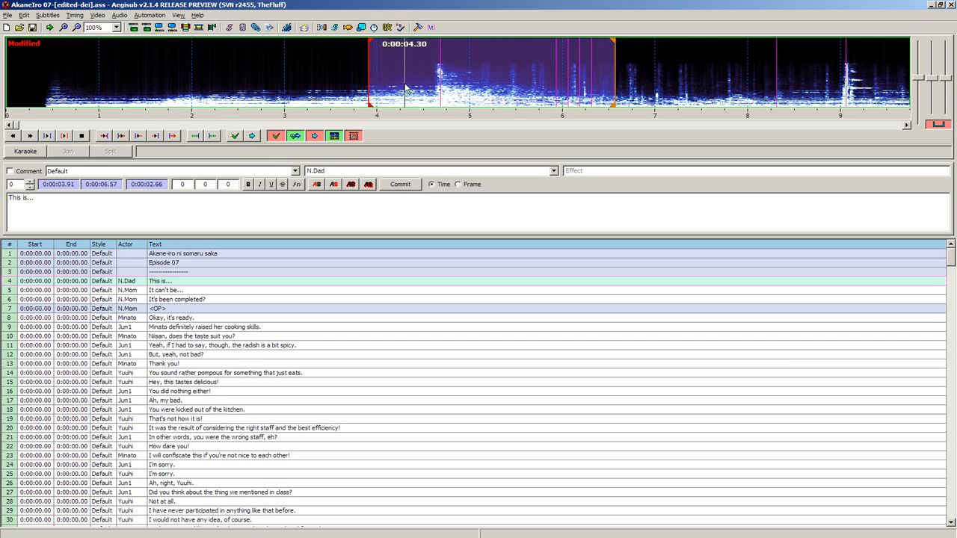
{"action": "right_click", "coordinate": [689, 75]}
{"action": "left_click", "coordinate": [275, 74]}
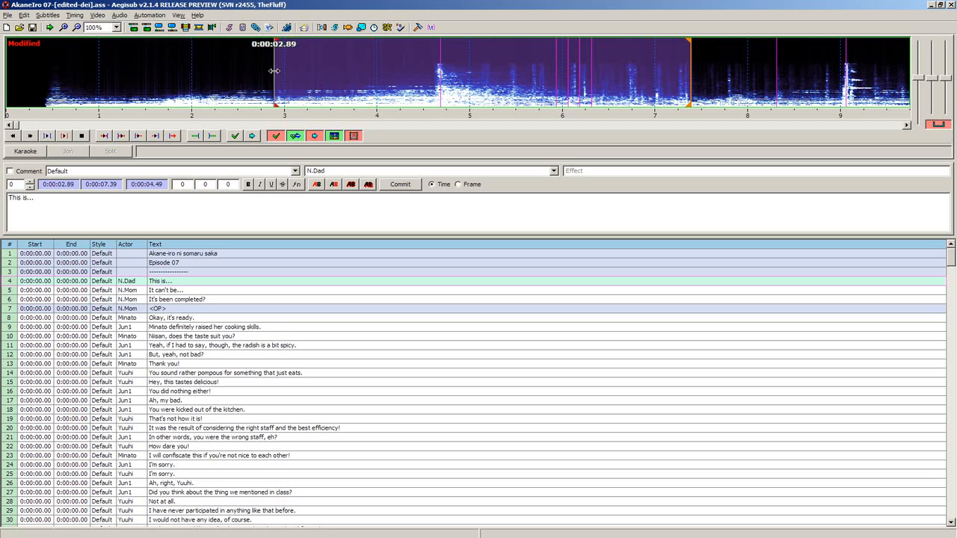
{"action": "right_click", "coordinate": [644, 75]}
{"action": "right_click", "coordinate": [757, 75]}
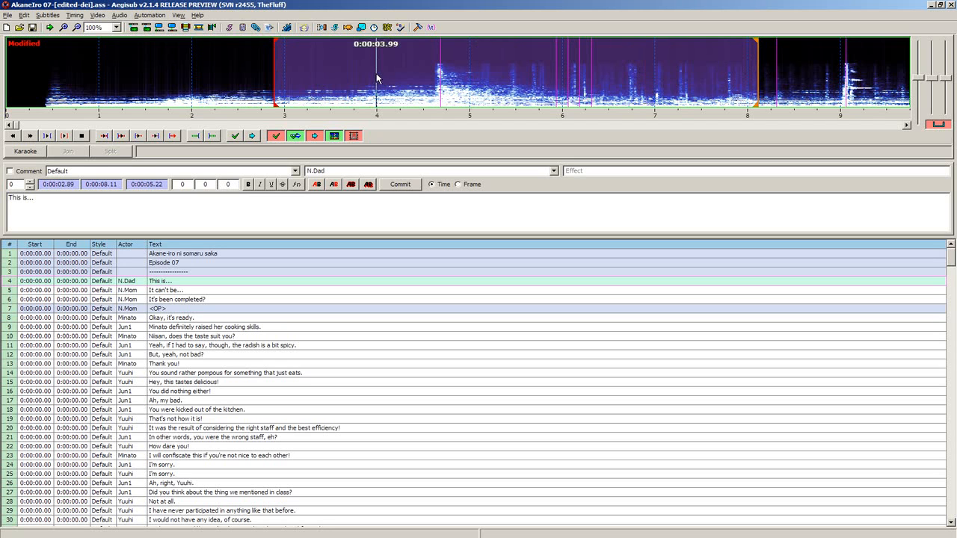
- Set the line's start to 0:00:04.40 and extend its end in stages to 0:00:07.95
{"action": "left_click", "coordinate": [444, 75]}
{"action": "left_click", "coordinate": [413, 73]}
{"action": "right_click", "coordinate": [679, 70]}
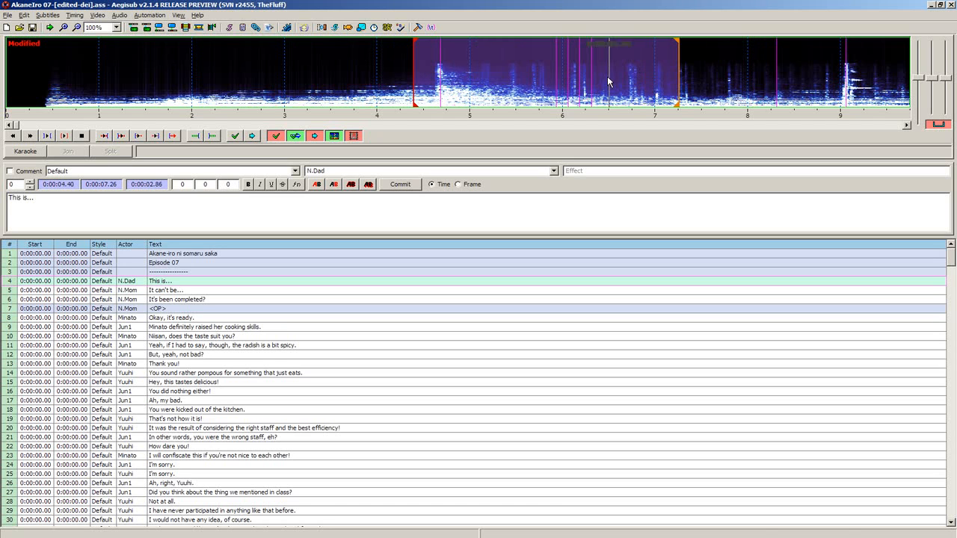
{"action": "right_click", "coordinate": [733, 75]}
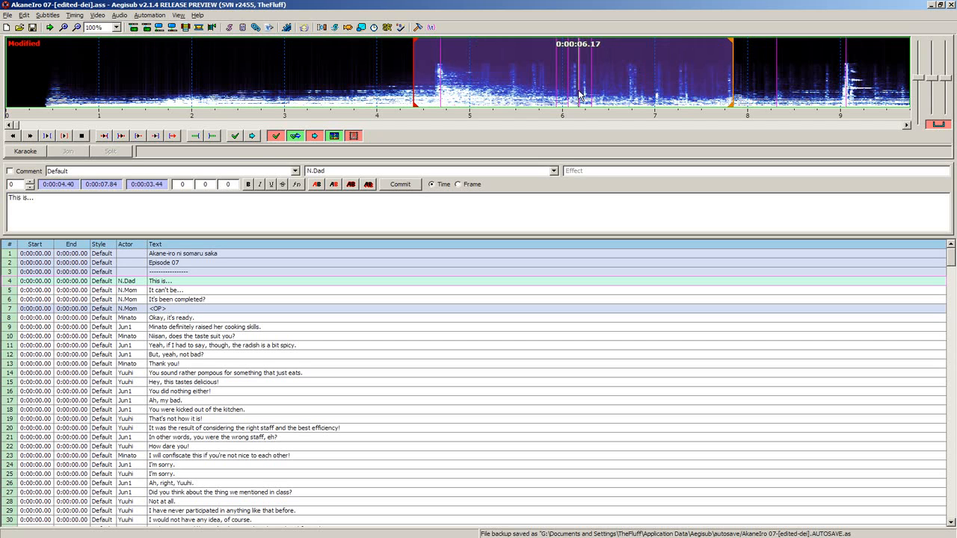
{"action": "right_click", "coordinate": [743, 74]}
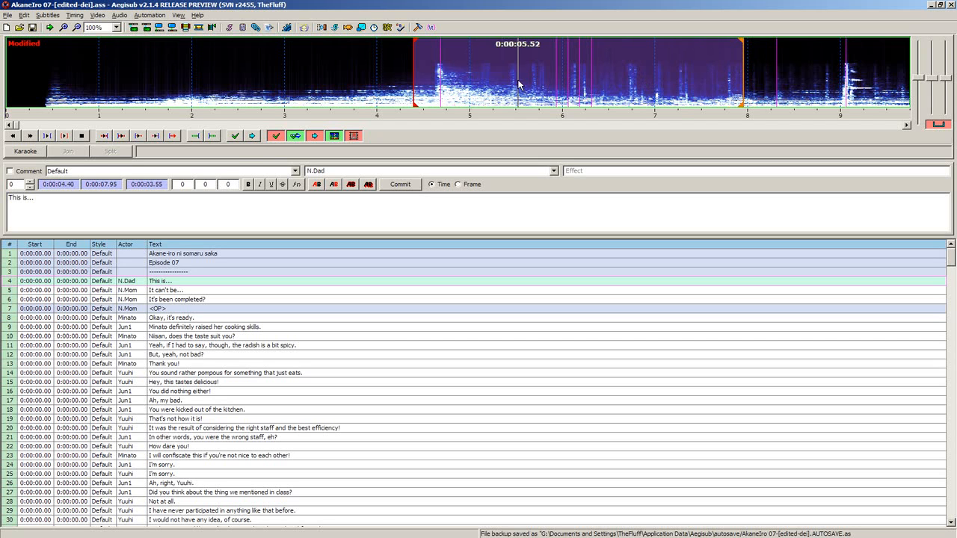
- Re-mark the line in the audio with its start at 0:00:04.57 and its end at 0:00:07.35
{"action": "left_click", "coordinate": [517, 79]}
{"action": "right_click", "coordinate": [622, 78]}
{"action": "right_click", "coordinate": [686, 78]}
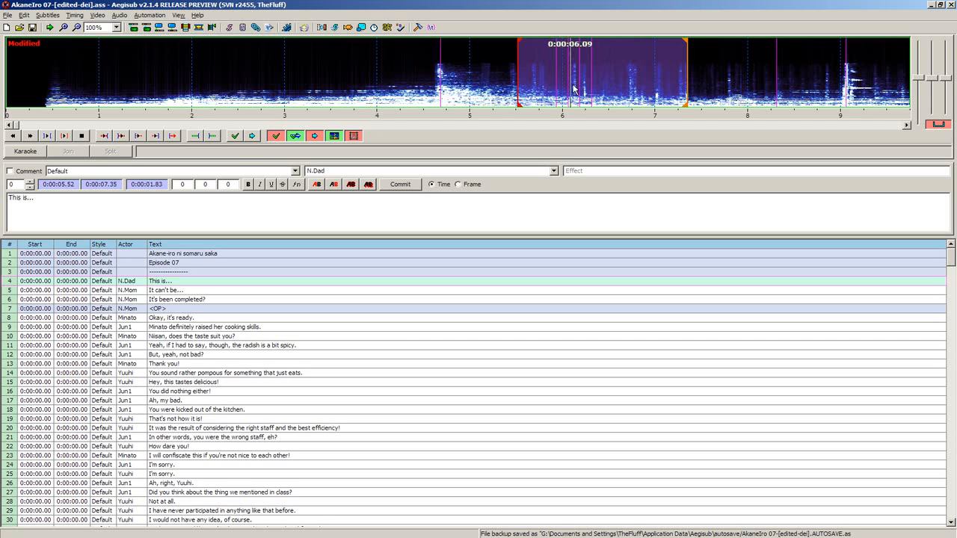
{"action": "left_click", "coordinate": [430, 84]}
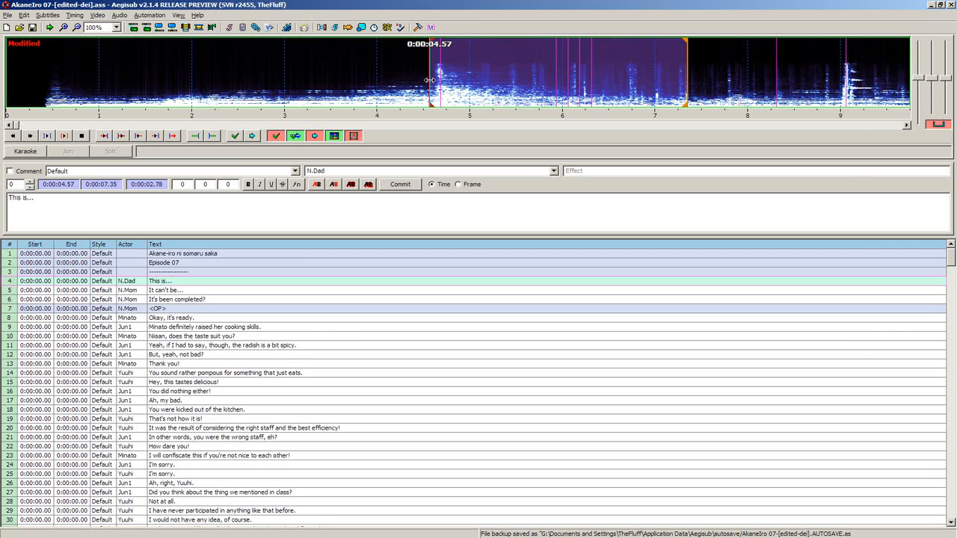
- Adjust the existing timing markers so the line starts at 0:00:04.46 and ends at 0:00:07.79
{"action": "left_click_drag", "start_coordinate": [429, 80], "coordinate": [408, 87]}
{"action": "left_click_drag", "start_coordinate": [686, 88], "coordinate": [728, 83]}
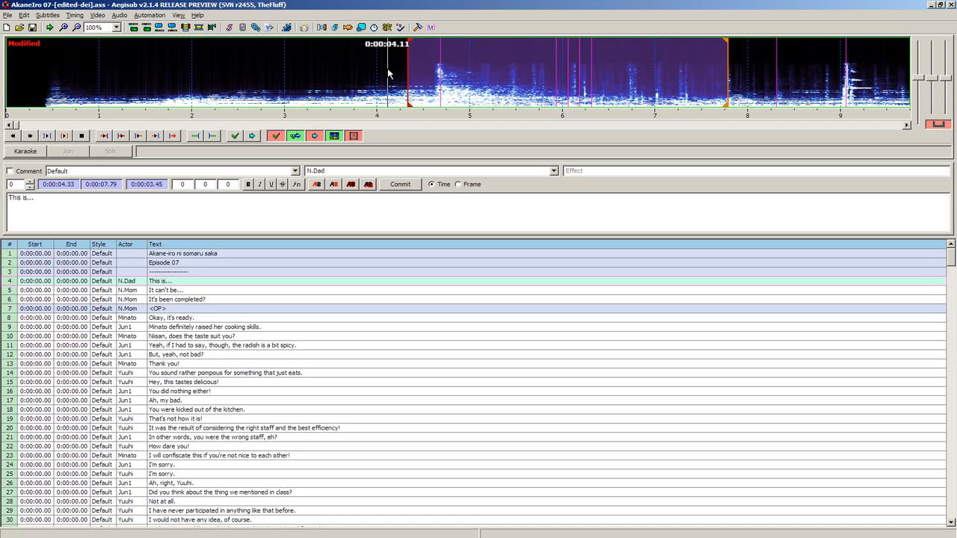
{"action": "mouse_move", "coordinate": [408, 53]}
{"action": "left_mouse_down"}
{"action": "mouse_move", "coordinate": [438, 54]}
{"action": "mouse_move", "coordinate": [420, 60]}
{"action": "left_mouse_up"}
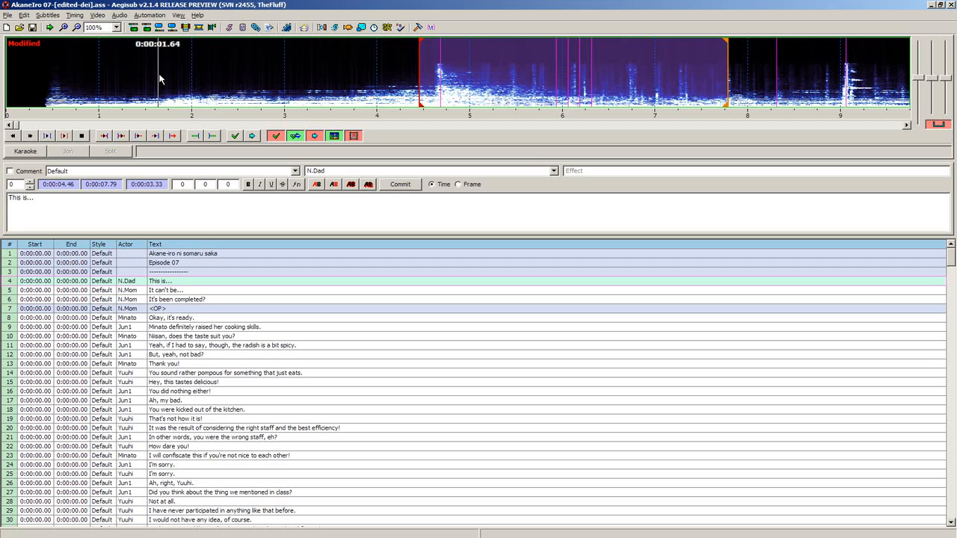
- Move the line's start back to 0:00:00.43 and set its end to 0:00:06.80
{"action": "left_click", "coordinate": [46, 75]}
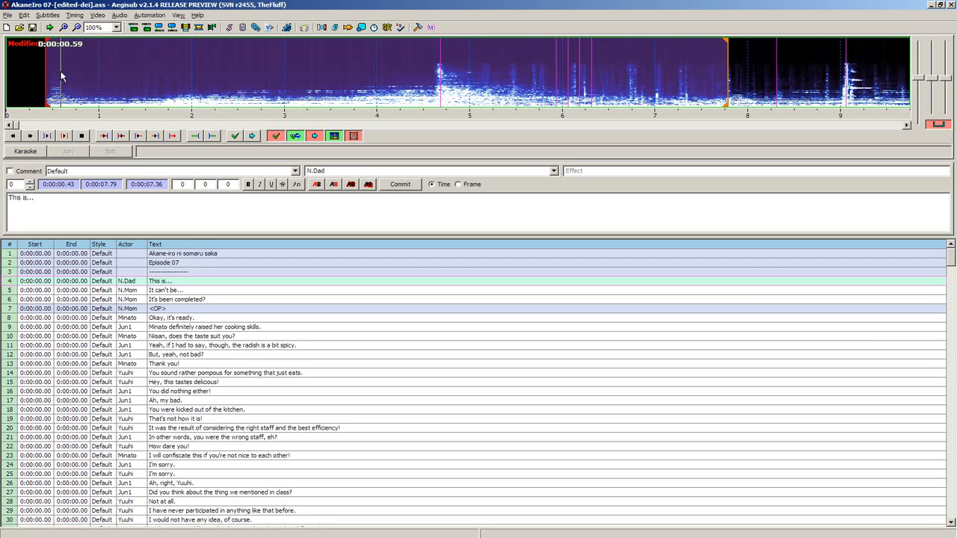
{"action": "right_click", "coordinate": [438, 83]}
{"action": "right_click", "coordinate": [501, 75]}
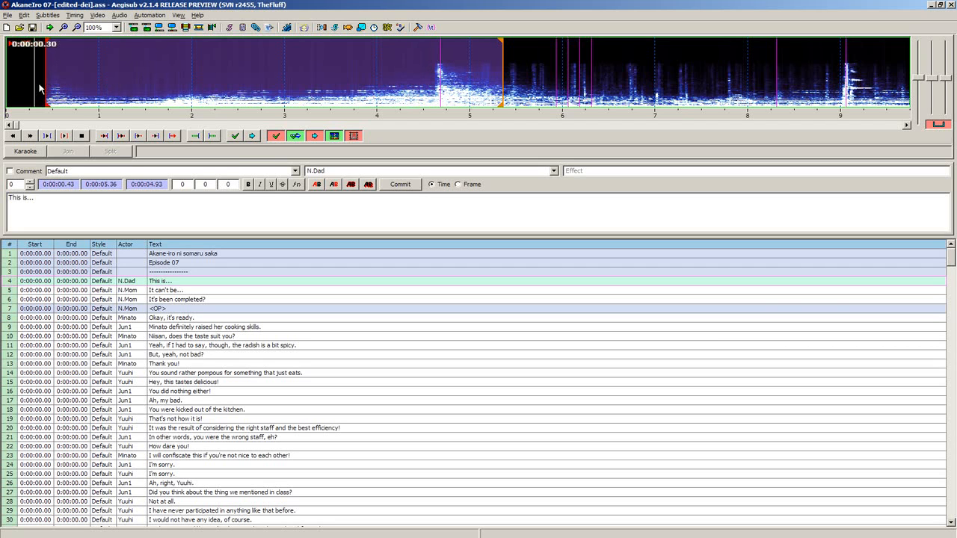
{"action": "right_click", "coordinate": [634, 65]}
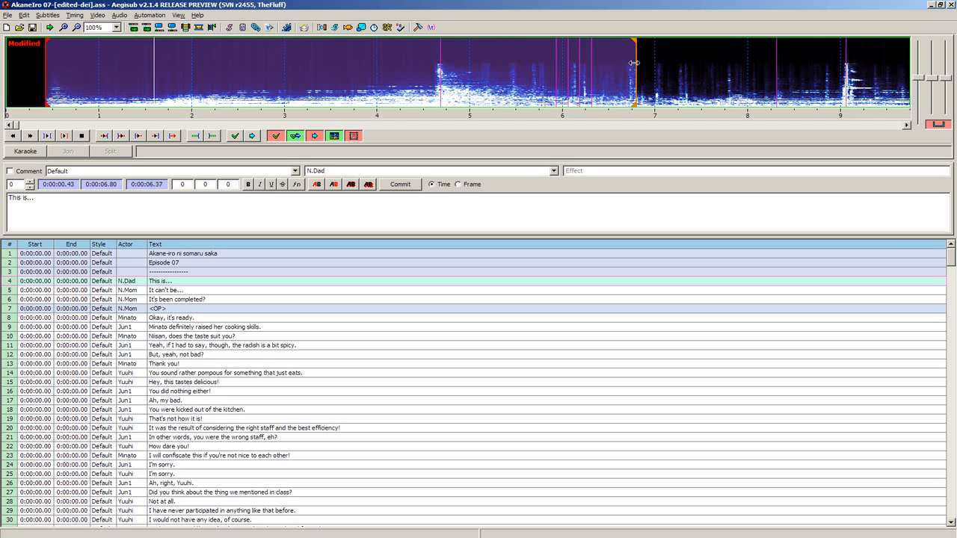
- Try end positions of 0:00:08.56 and 0:00:06.69 for the line, then shift the end marker to 0:00:07.63
{"action": "right_click", "coordinate": [704, 71]}
{"action": "key", "text": "f"}
{"action": "right_click", "coordinate": [726, 76]}
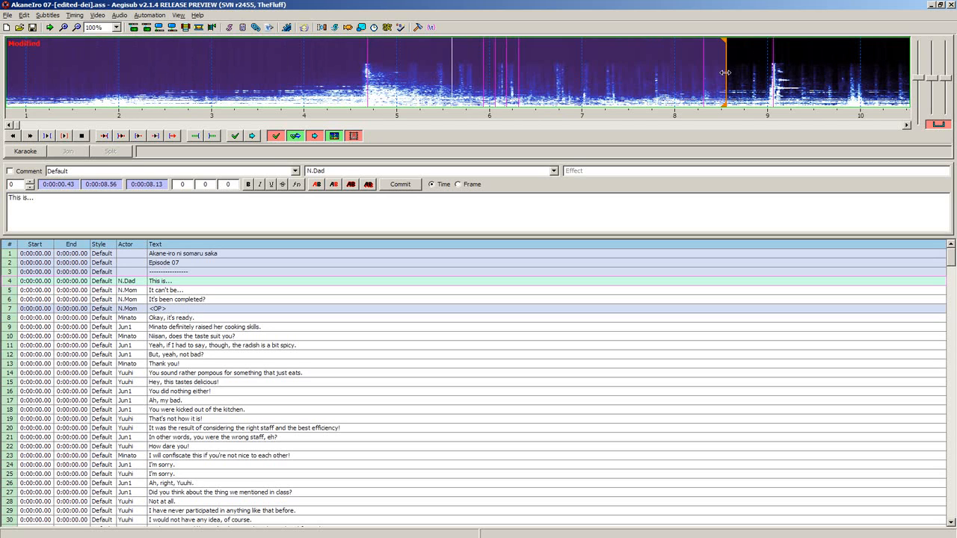
{"action": "right_click", "coordinate": [568, 78]}
{"action": "right_click", "coordinate": [553, 80]}
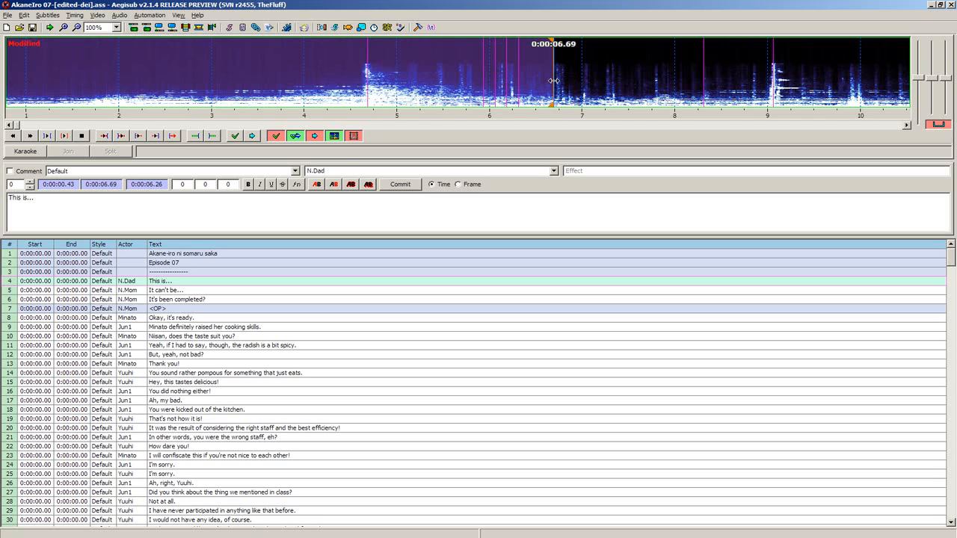
{"action": "left_click_drag", "start_coordinate": [555, 82], "coordinate": [640, 65]}
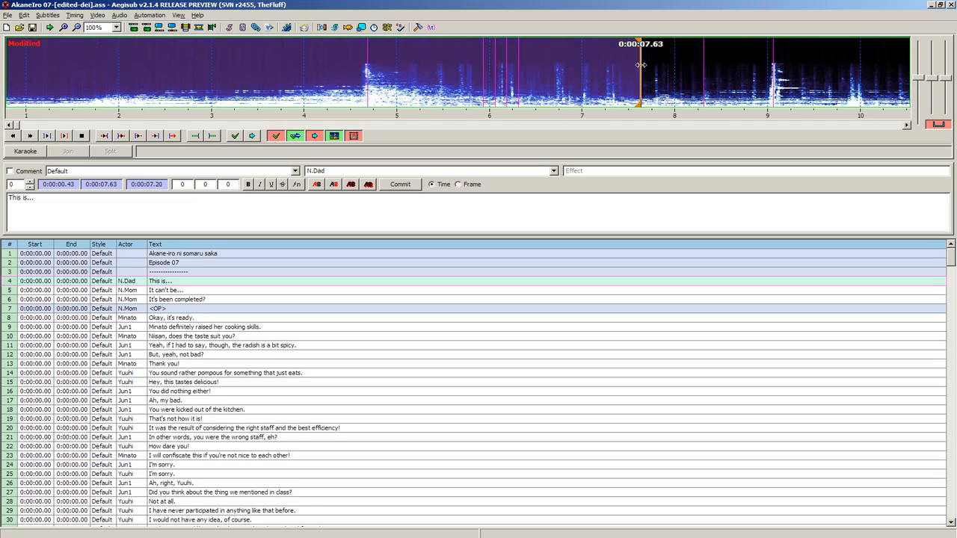
- Set the line's start to 0:00:04.24 and its end to 0:00:08.91 in the audio
{"action": "right_click", "coordinate": [692, 84]}
{"action": "left_click", "coordinate": [326, 64]}
{"action": "right_click", "coordinate": [662, 56]}
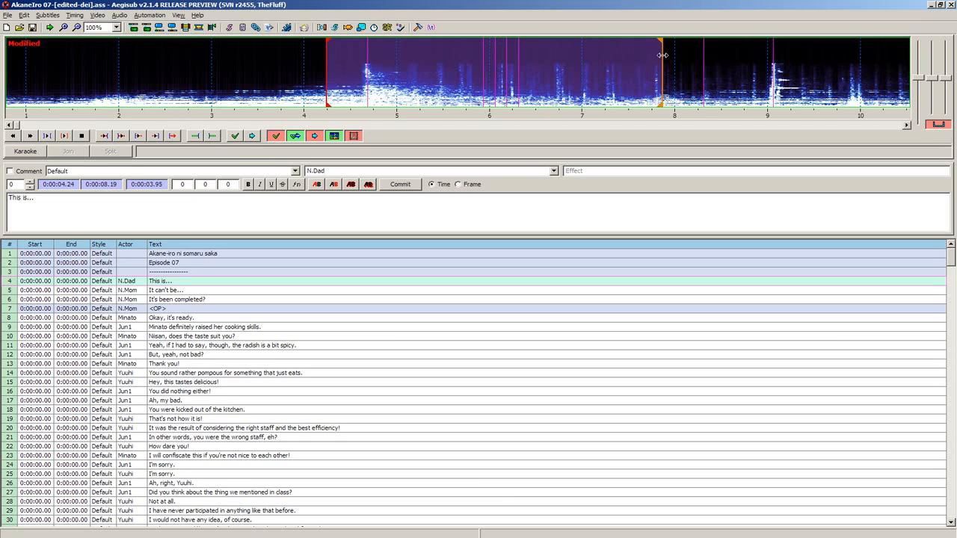
{"action": "right_click", "coordinate": [757, 67]}
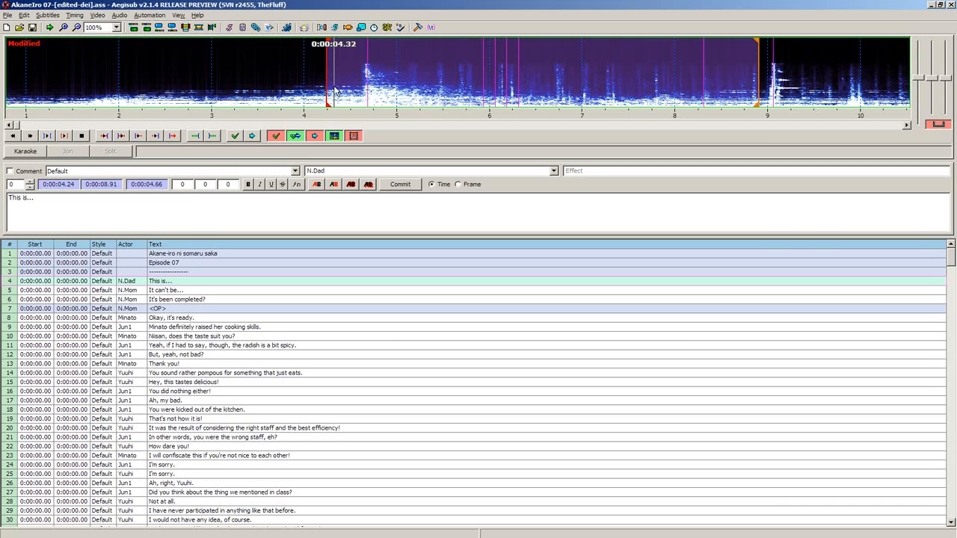
- Listen further along the audio for the first dialogue, extending the line's end to 0:00:11.01 and then 0:00:13.41
{"action": "key", "text": "f"}
{"action": "right_click", "coordinate": [728, 71]}
{"action": "key", "text": "f"}
{"action": "right_click", "coordinate": [681, 76]}
{"action": "key", "text": "f"}
{"action": "right_click", "coordinate": [734, 63]}
{"action": "key", "text": "f"}
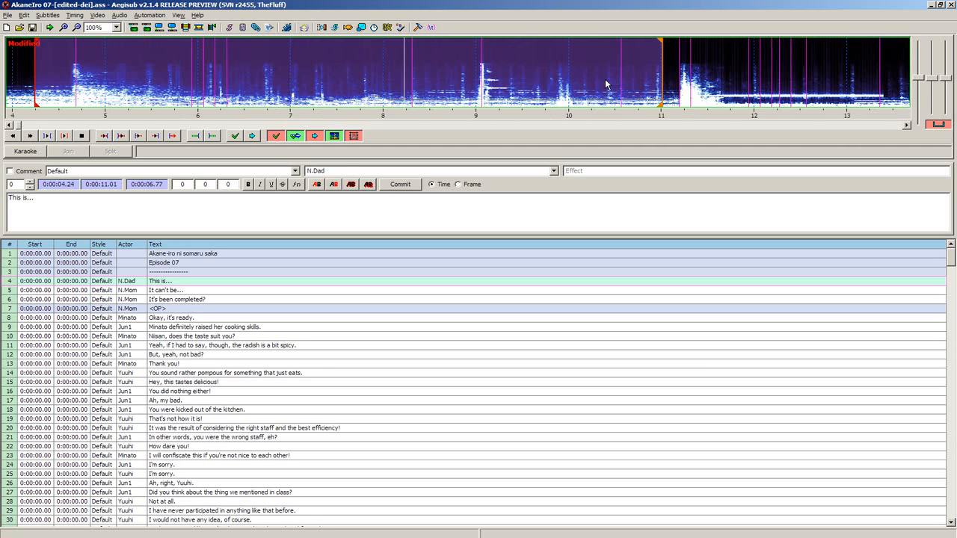
{"action": "key", "text": "f"}
{"action": "right_click", "coordinate": [694, 86]}
{"action": "key", "text": "f"}
{"action": "right_click", "coordinate": [737, 72]}
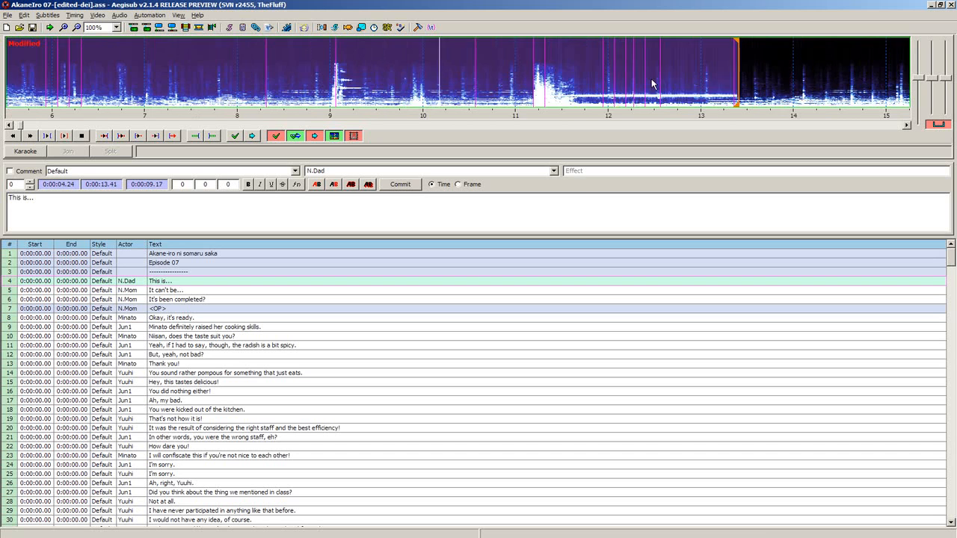
- Continue listening forward for speech, extending the line's end to 0:00:16.35 and then 0:00:18.12
{"action": "key", "text": "f"}
{"action": "key", "text": "f"}
{"action": "right_click", "coordinate": [725, 71]}
{"action": "key", "text": "f"}
{"action": "right_click", "coordinate": [667, 74]}
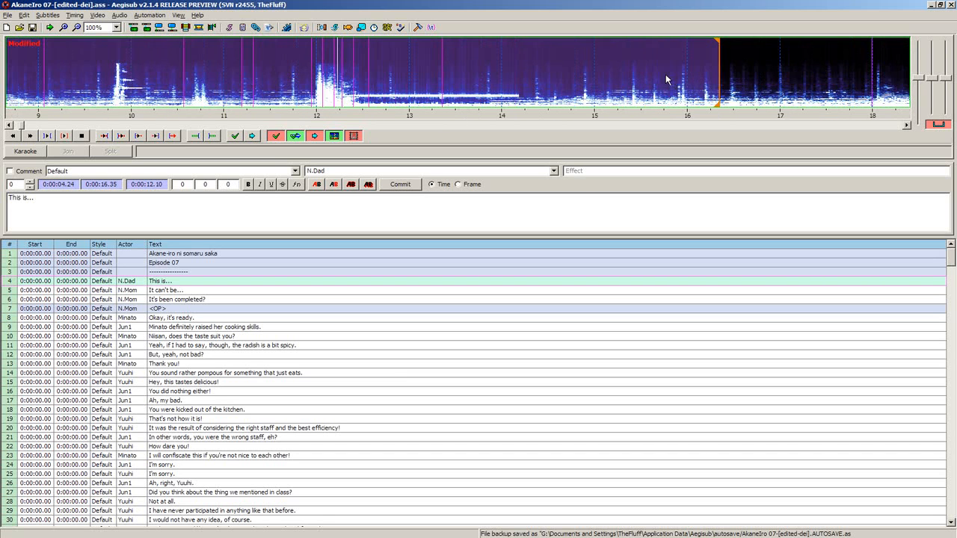
{"action": "key", "text": "f"}
{"action": "right_click", "coordinate": [692, 74]}
{"action": "key", "text": "f"}
{"action": "right_click", "coordinate": [737, 67]}
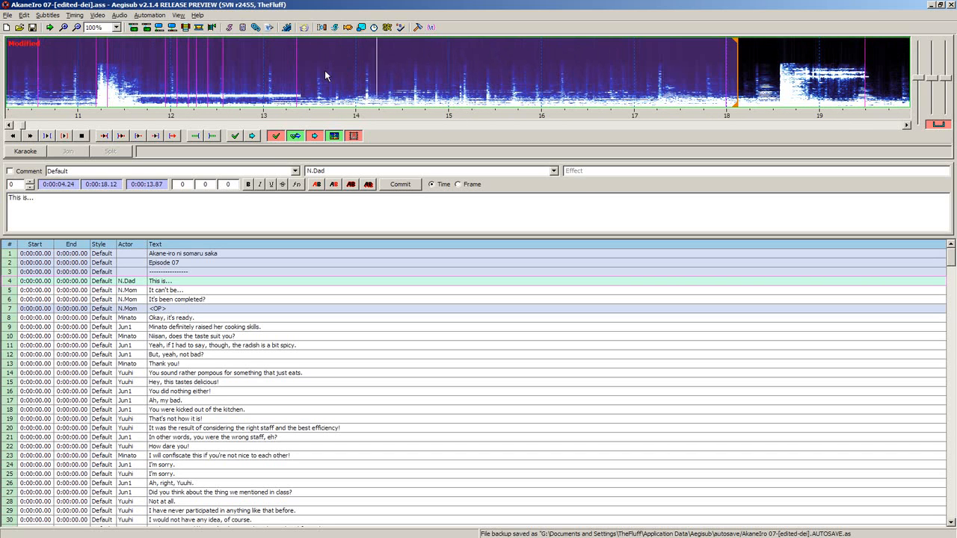
- Keep searching the audio ahead for dialogue by moving the line's end to 0:00:19.94 and on to 0:00:24.33
{"action": "key", "text": "f"}
{"action": "right_click", "coordinate": [750, 75]}
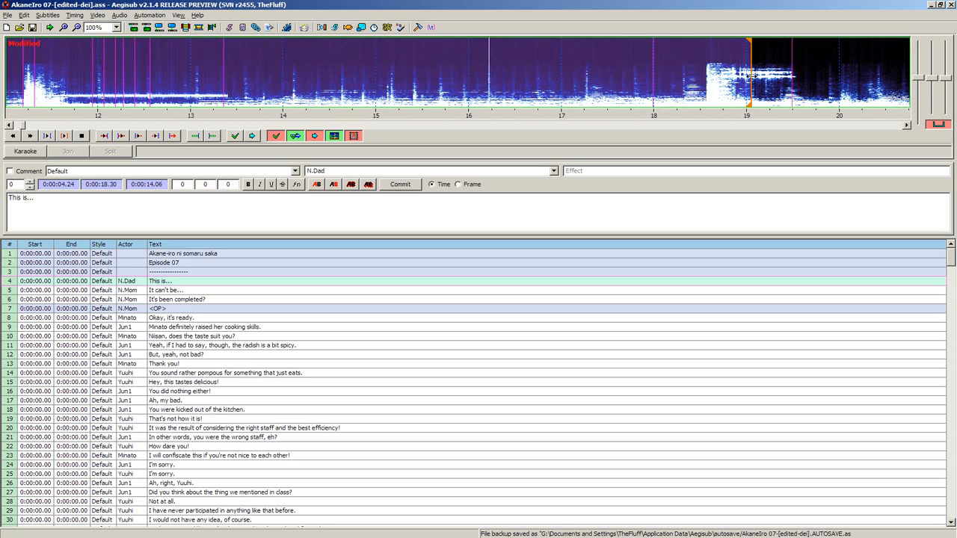
{"action": "key", "text": "f"}
{"action": "right_click", "coordinate": [760, 78]}
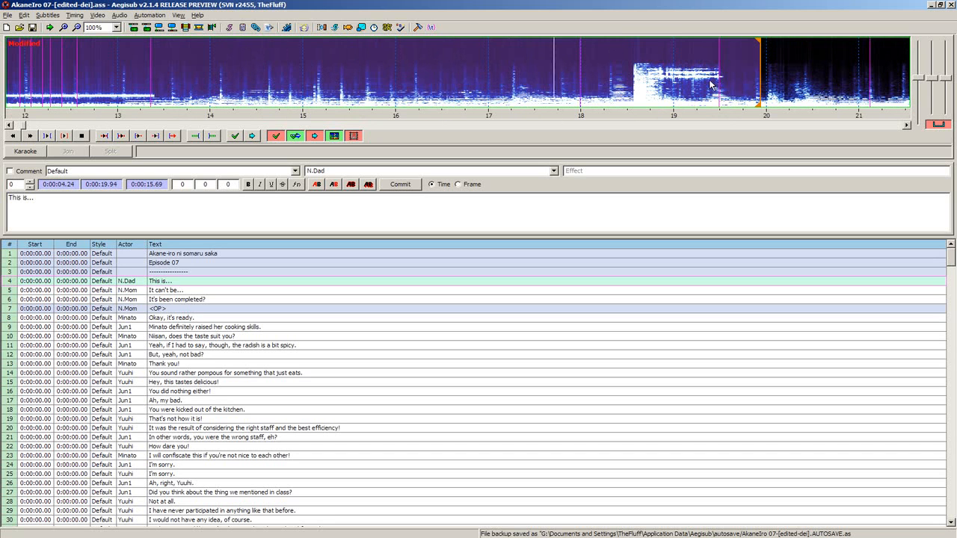
{"action": "key", "text": "f"}
{"action": "right_click", "coordinate": [755, 79]}
{"action": "key", "text": "f"}
{"action": "key", "text": "f"}
{"action": "right_click", "coordinate": [782, 76]}
- Examine the audio beyond the 24-second mark for speech, extending the line's end to 0:00:27.81
{"action": "key", "text": "f"}
{"action": "key", "text": "f"}
{"action": "right_click", "coordinate": [802, 79]}
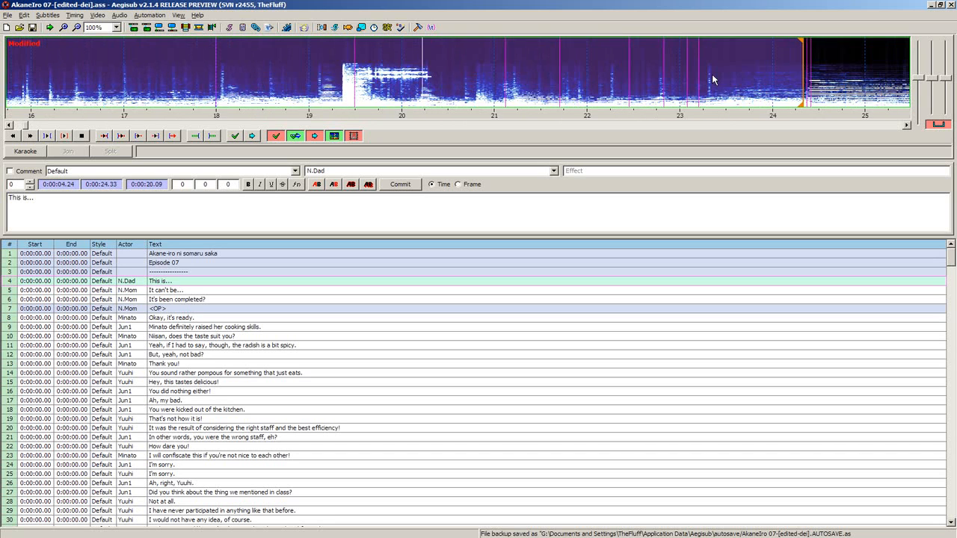
{"action": "key", "text": "f"}
{"action": "key", "text": "f"}
{"action": "right_click", "coordinate": [807, 66]}
{"action": "key", "text": "f"}
{"action": "key", "text": "f"}
{"action": "right_click", "coordinate": [684, 74]}
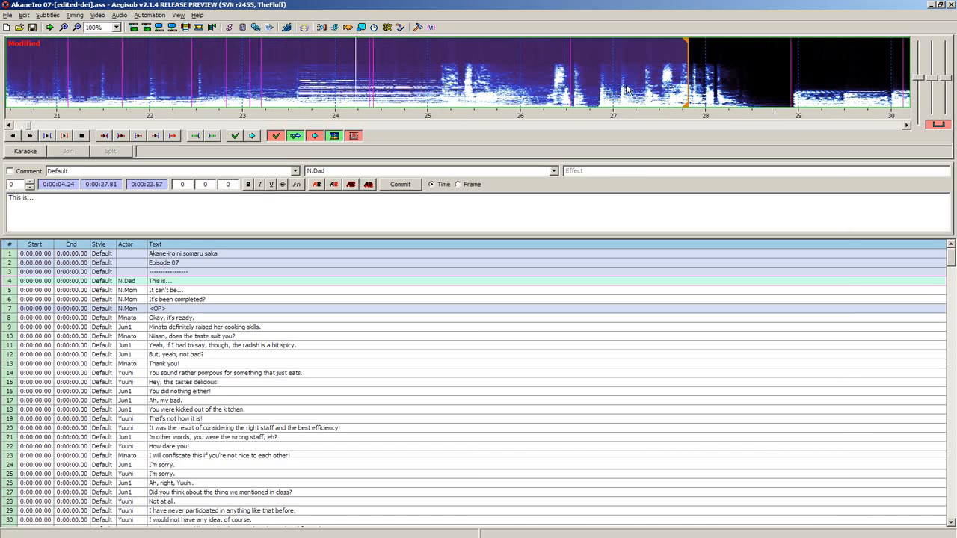
- Set the line's start to 0:00:25.01 and its end to 0:00:27.28
{"action": "right_click", "coordinate": [518, 93]}
{"action": "right_click", "coordinate": [639, 86]}
{"action": "left_click", "coordinate": [429, 86]}
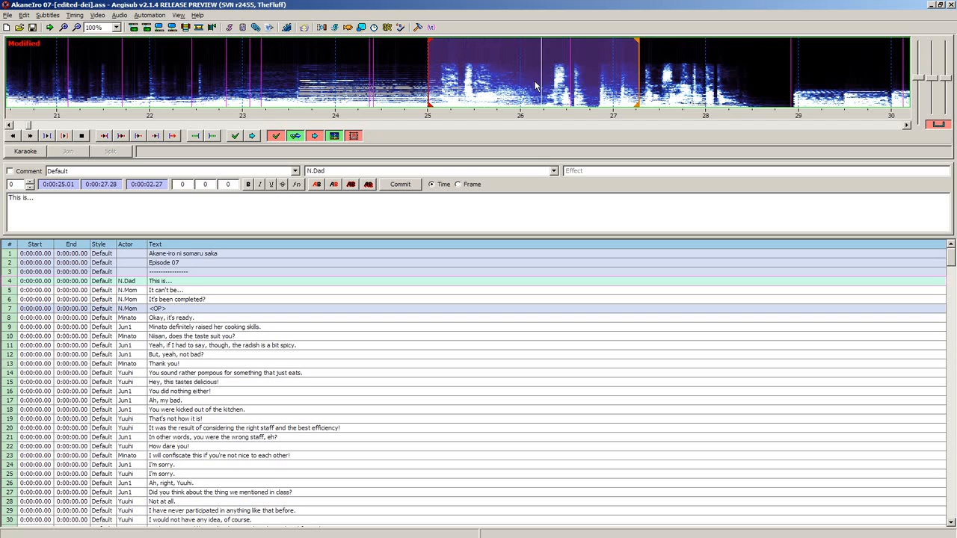
- Try end positions of 0:00:26.24 and 0:00:27.04 for the line, then move its end to 0:00:28.33
{"action": "right_click", "coordinate": [542, 87]}
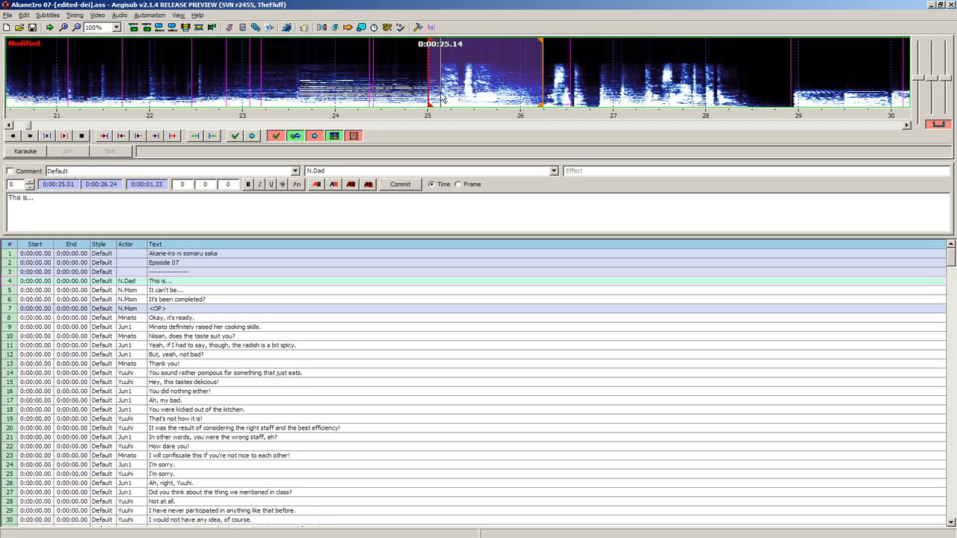
{"action": "right_click", "coordinate": [615, 81]}
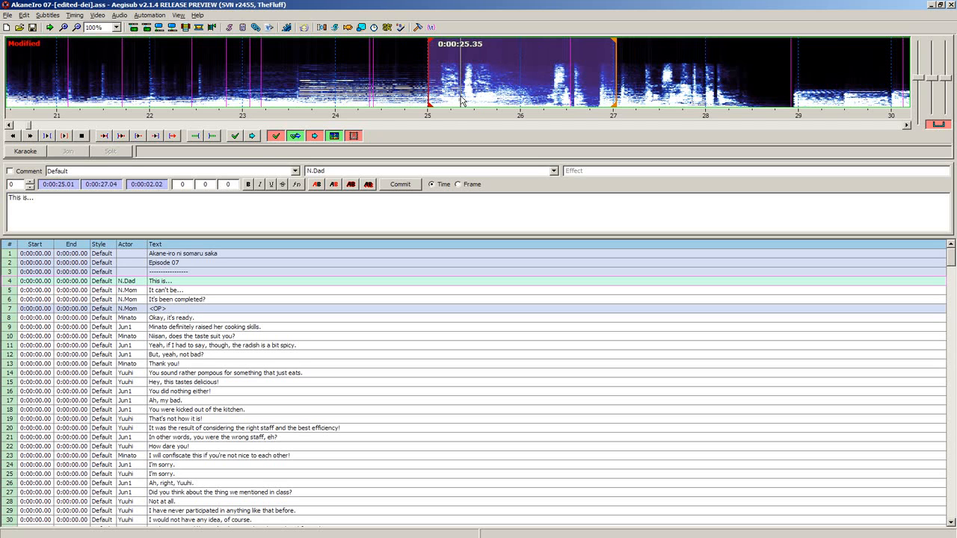
{"action": "right_click", "coordinate": [733, 71]}
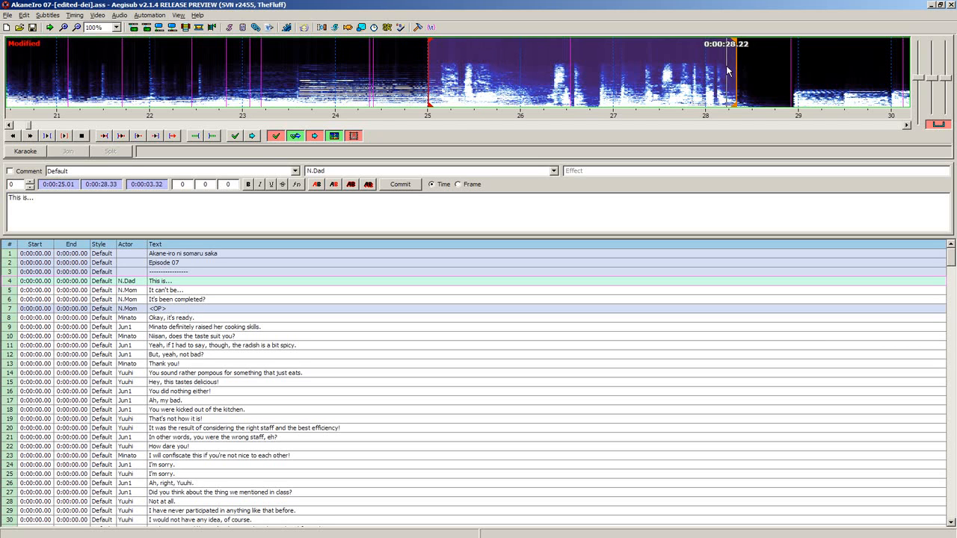
- Move the line's start to 0:00:25.14 and then 0:00:24.85, and its end to 0:00:26.96 and then 0:00:28.65
{"action": "left_click", "coordinate": [441, 78]}
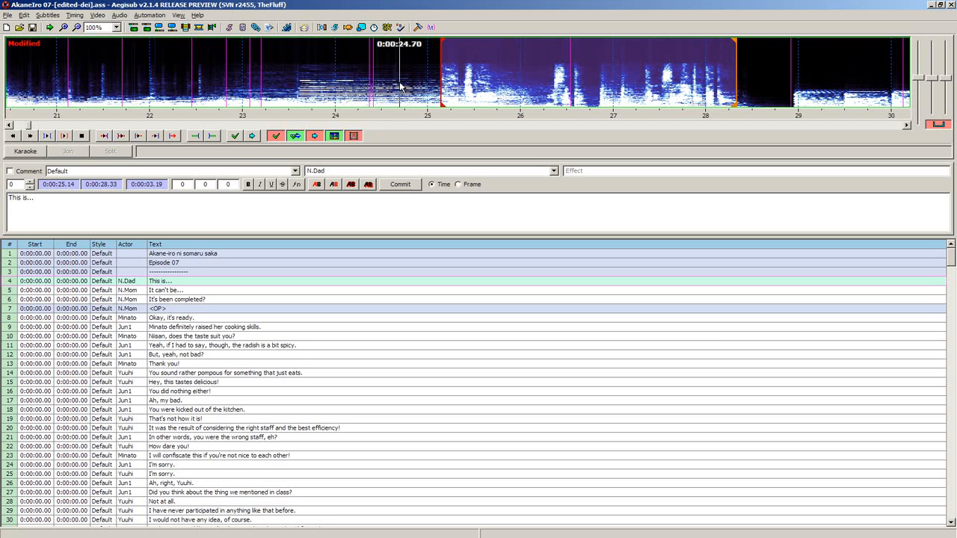
{"action": "left_click", "coordinate": [415, 81]}
{"action": "right_click", "coordinate": [605, 74]}
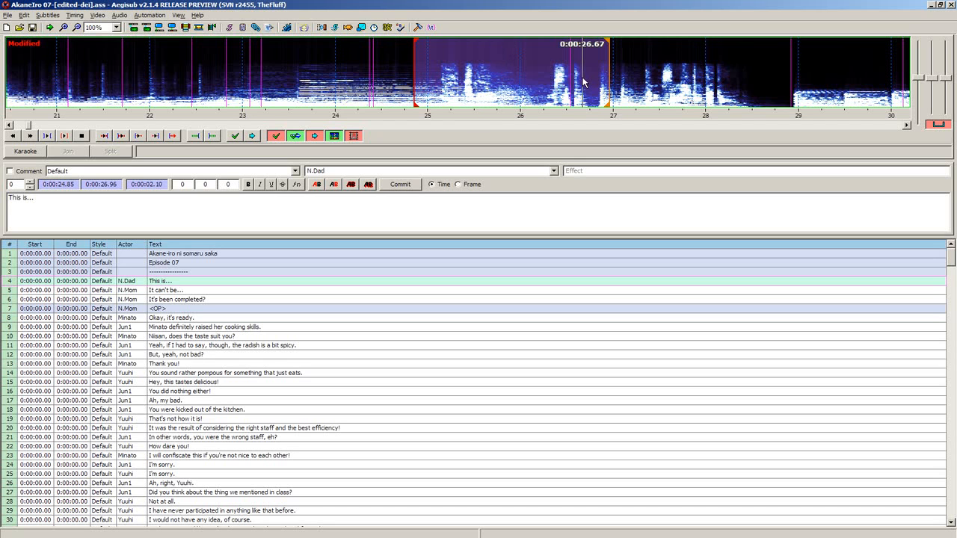
{"action": "right_click", "coordinate": [764, 70]}
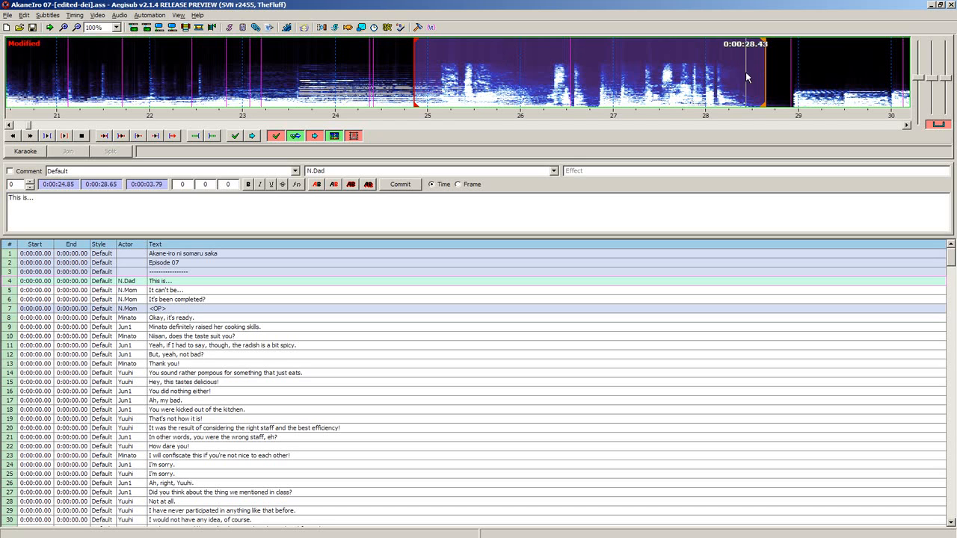
- Set the line's start to 0:00:25.14 and its end to 0:00:27.92
{"action": "left_click", "coordinate": [441, 78]}
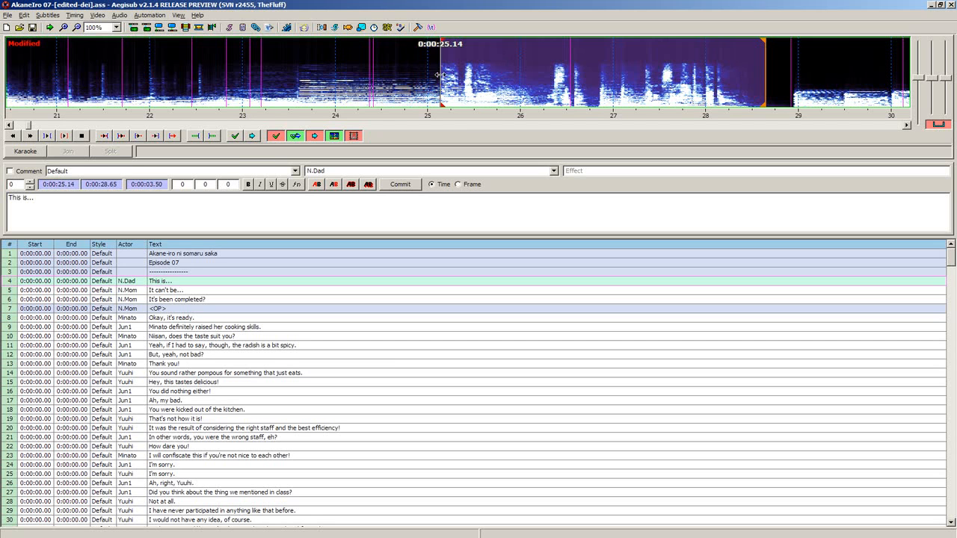
{"action": "right_click", "coordinate": [699, 68]}
{"action": "left_click_drag", "start_coordinate": [701, 66], "coordinate": [698, 67]}
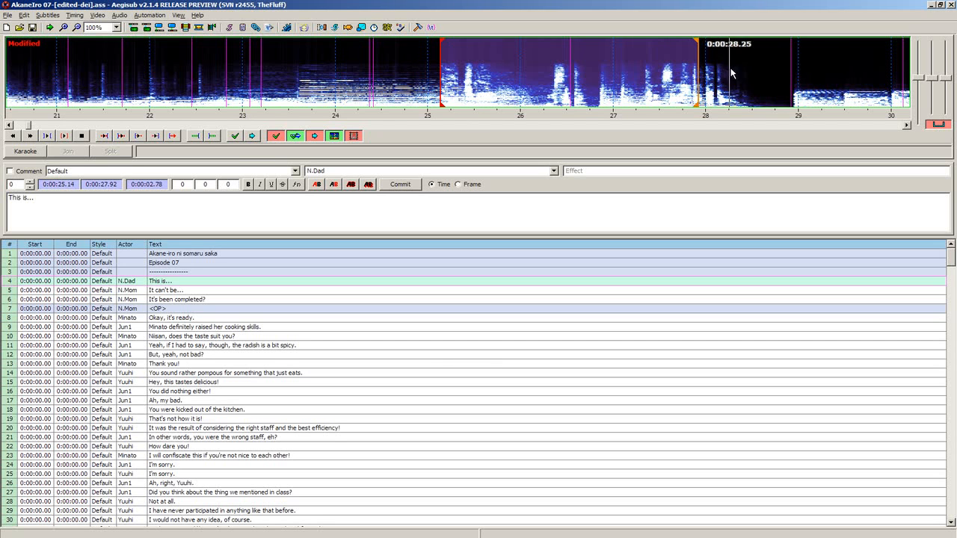
- Try end positions of 0:00:28.19, 0:00:28.47, 0:00:28.20 and 0:00:28.08 for the line, then set its end to 0:00:28.28
{"action": "right_click", "coordinate": [722, 68]}
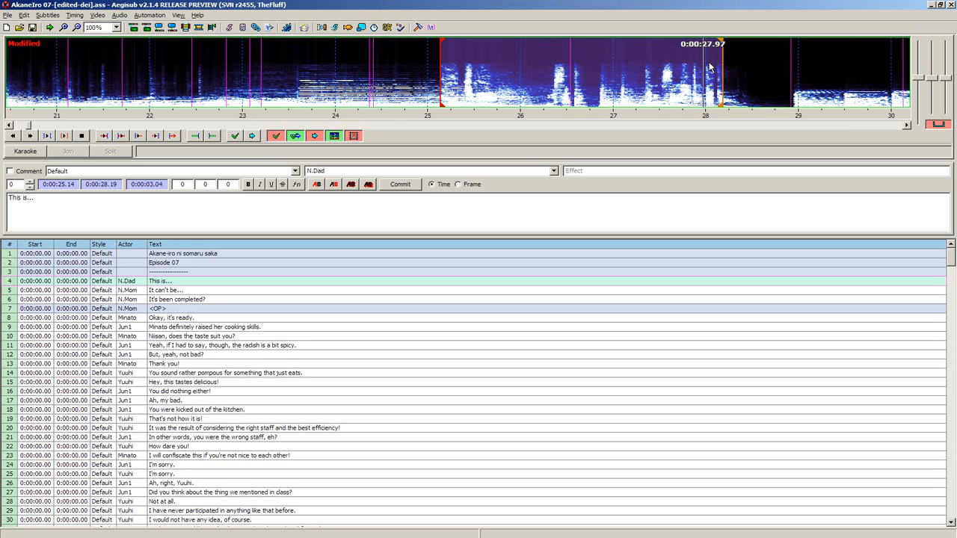
{"action": "right_click", "coordinate": [747, 63]}
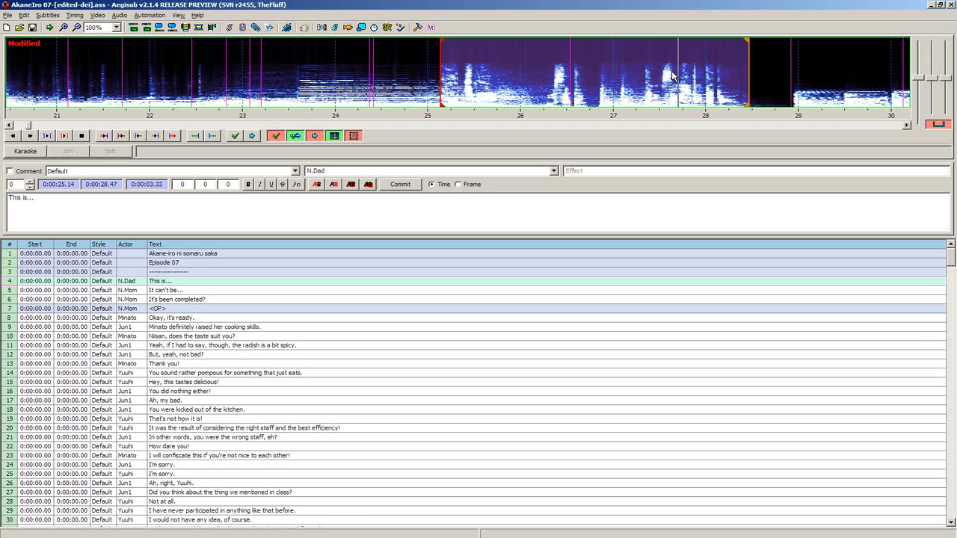
{"action": "right_click", "coordinate": [723, 71]}
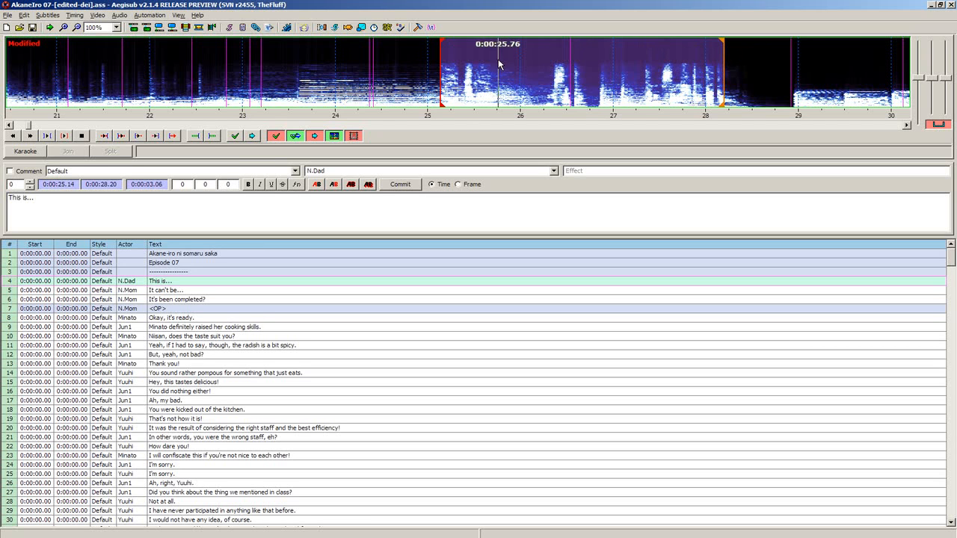
{"action": "right_click", "coordinate": [632, 75]}
{"action": "right_click", "coordinate": [712, 81]}
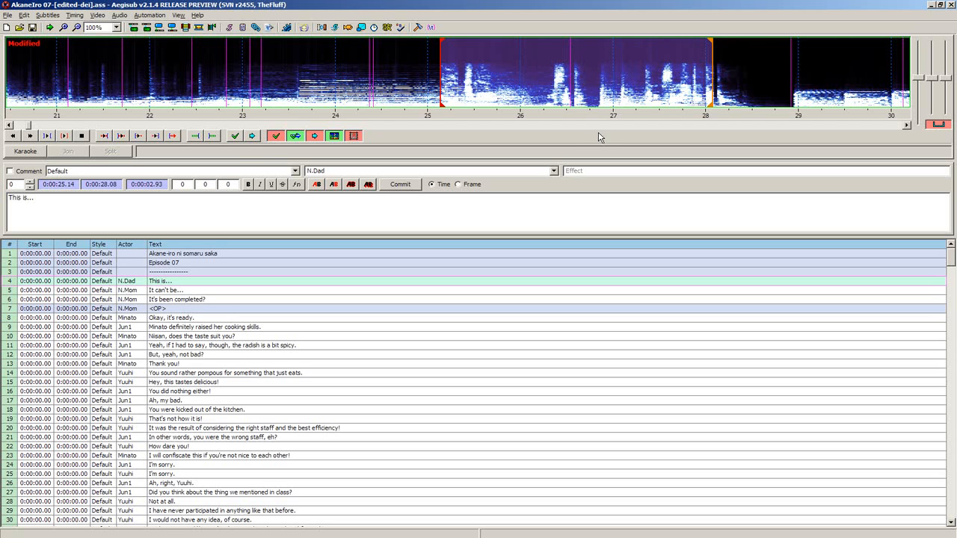
{"action": "right_click", "coordinate": [730, 75]}
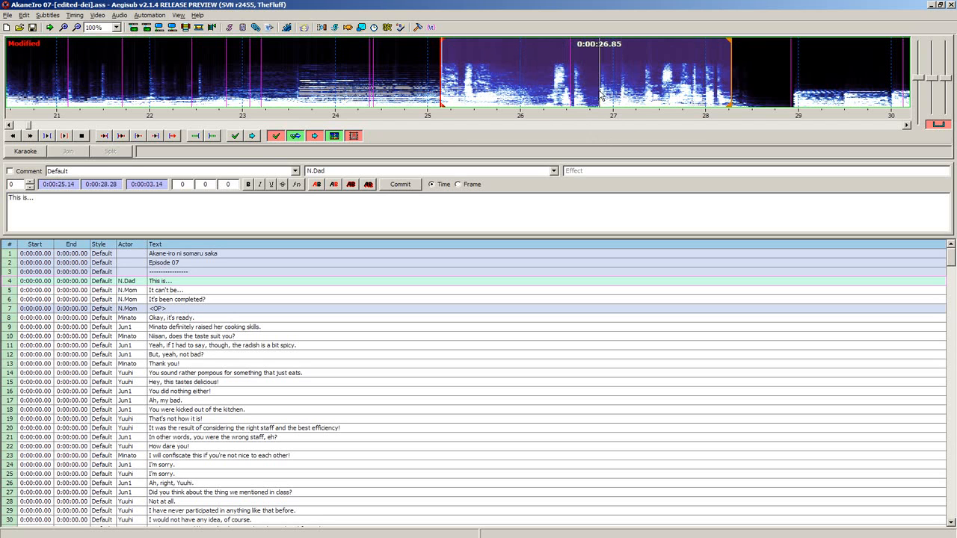
- Move the line's start to 0:00:25.32 and then 0:00:25.21, and shorten its end to 0:00:27.41
{"action": "left_click", "coordinate": [456, 91]}
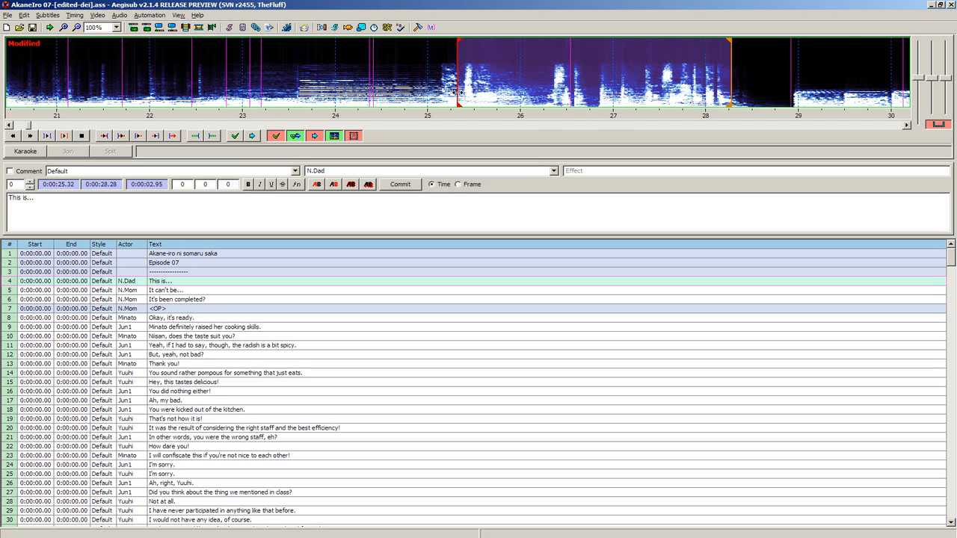
{"action": "left_click", "coordinate": [446, 92]}
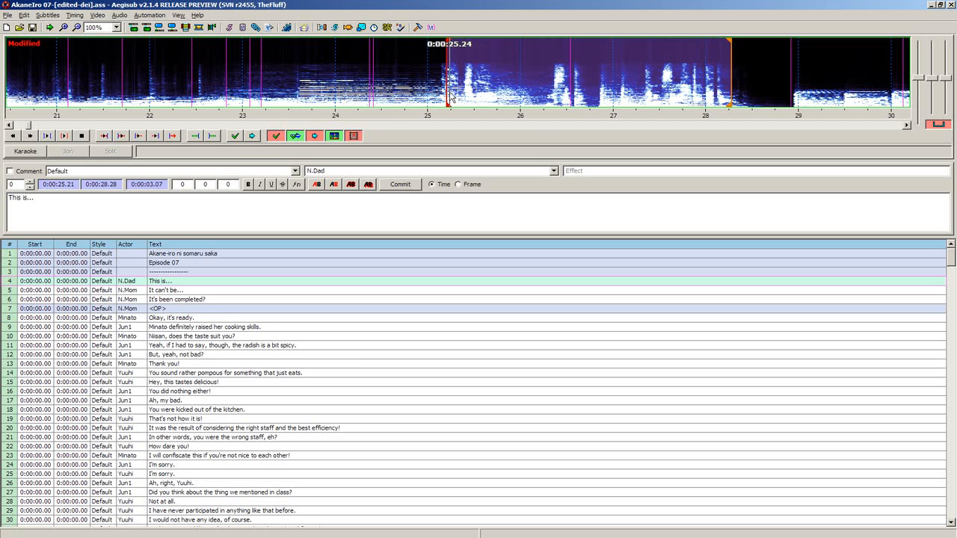
{"action": "right_click", "coordinate": [656, 74]}
{"action": "right_click", "coordinate": [650, 81]}
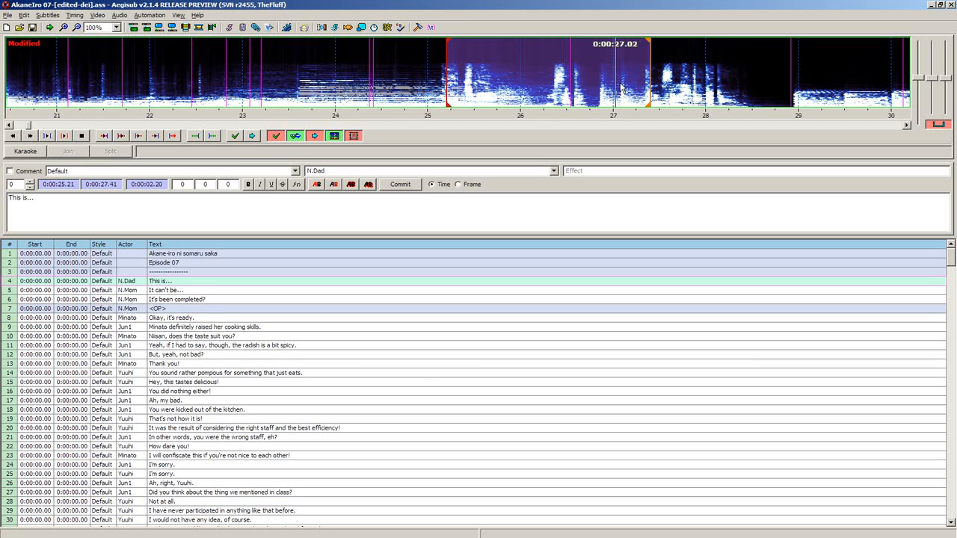
- Try end positions of 0:00:27.37 and 0:00:25.83 for the line, then set its end to 0:00:27.09
{"action": "right_click", "coordinate": [565, 86]}
{"action": "right_click", "coordinate": [647, 85]}
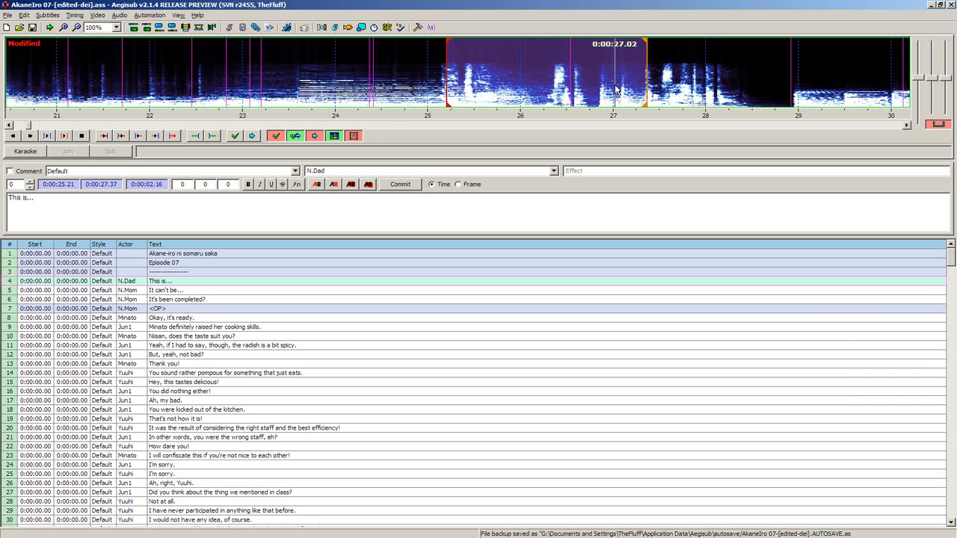
{"action": "right_click", "coordinate": [501, 86]}
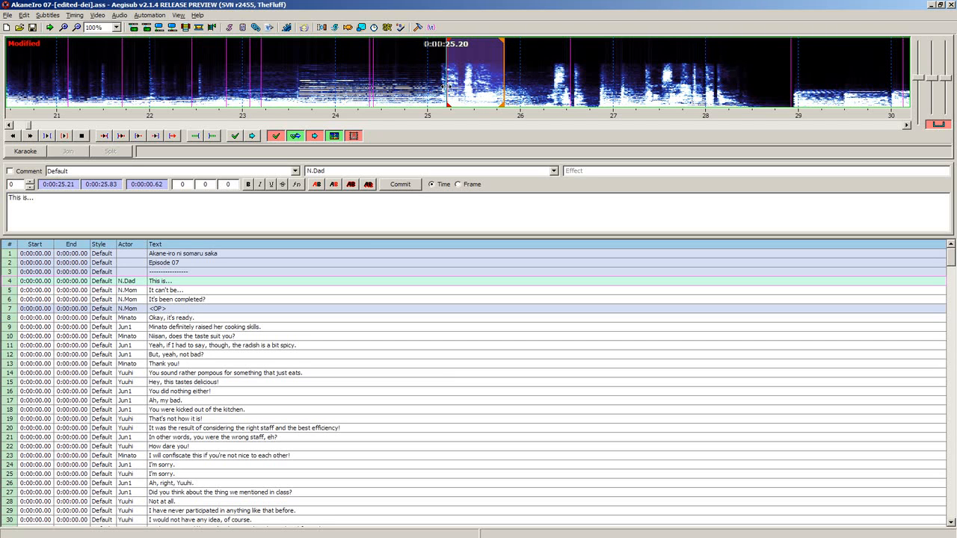
{"action": "key", "text": "v"}
{"action": "key", "text": "q"}
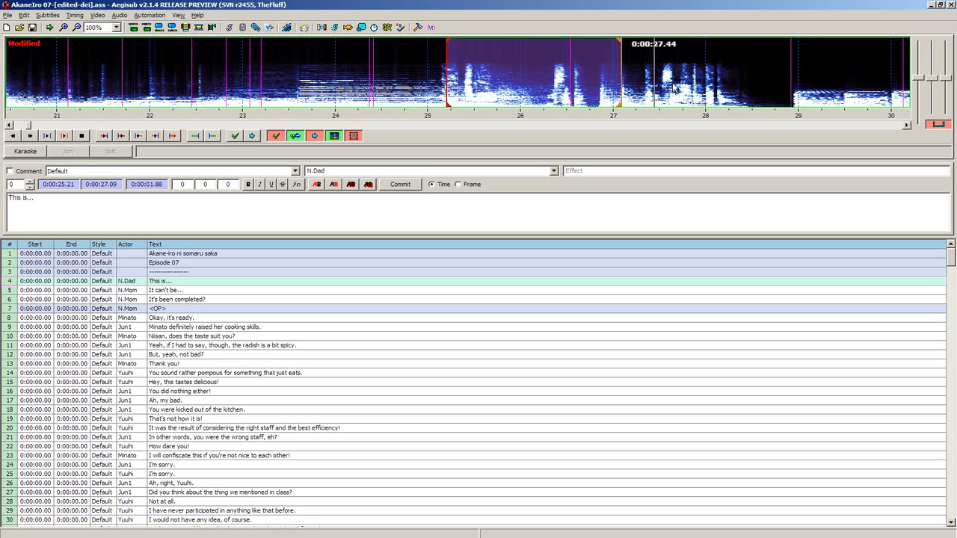
- Move the line's start earlier to 0:00:25.16, then to 0:00:25.13
{"action": "left_click", "coordinate": [447, 93]}
{"action": "left_click", "coordinate": [442, 90]}
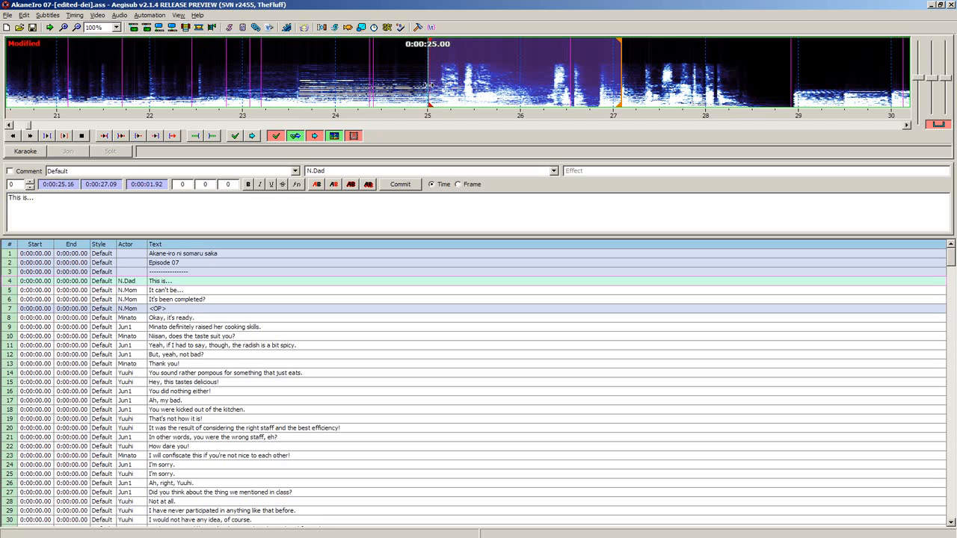
{"action": "left_click", "coordinate": [440, 86]}
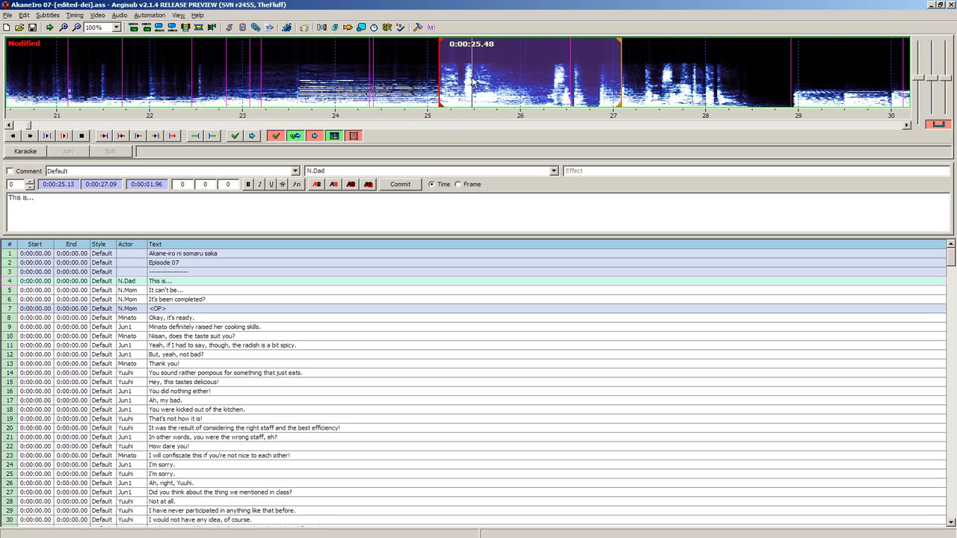
- Try end positions of 0:00:26.77 and 0:00:26.54 for the line, then set its end to 0:00:27.23
{"action": "right_click", "coordinate": [528, 83]}
{"action": "right_click", "coordinate": [570, 83]}
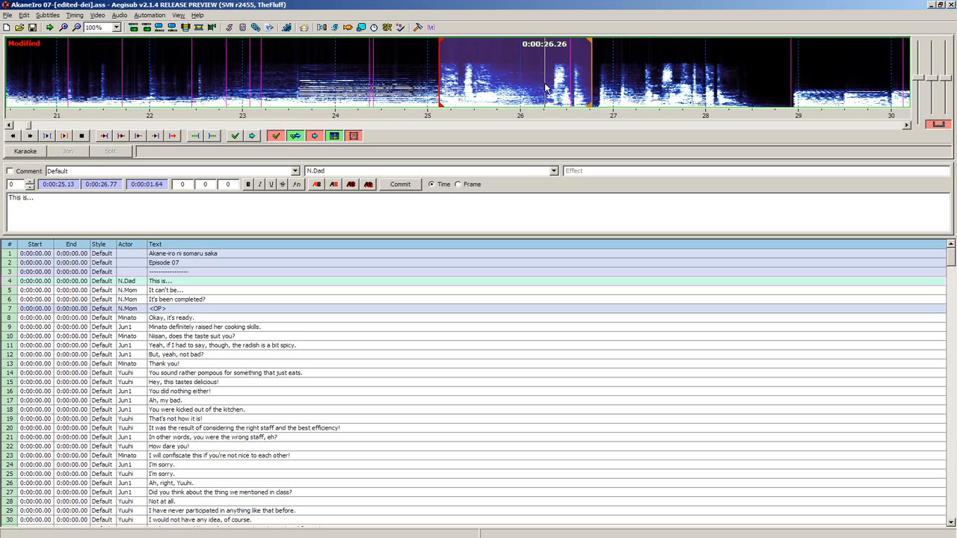
{"action": "left_click_drag", "start_coordinate": [569, 79], "coordinate": [635, 78]}
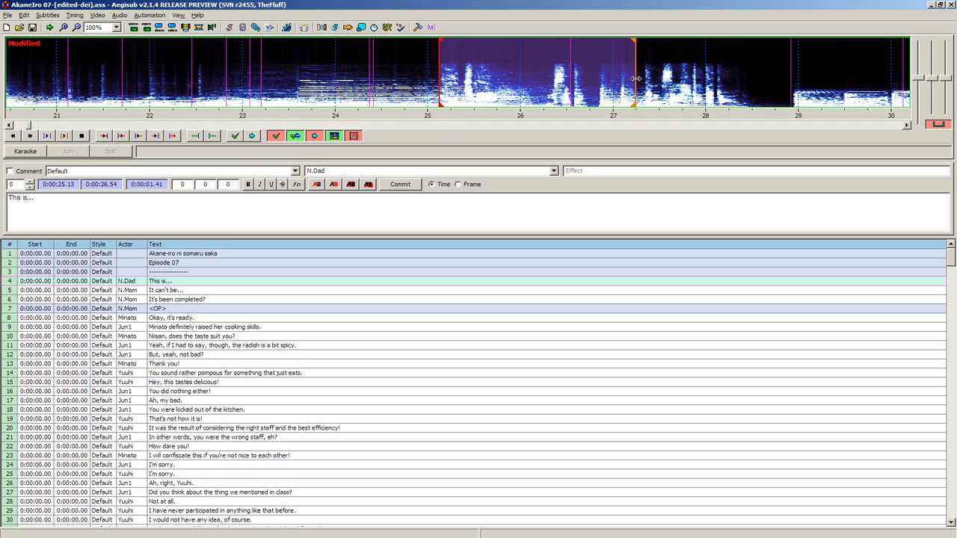
{"action": "right_click", "coordinate": [634, 86]}
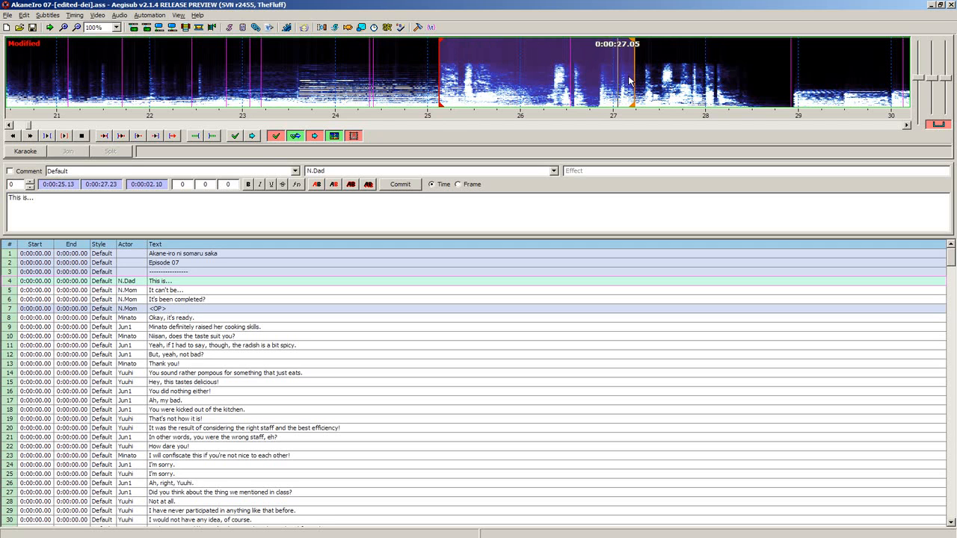
- Set the line's start to 0:00:25.16 and its end to 0:00:27.52
{"action": "left_click", "coordinate": [445, 88]}
{"action": "left_click", "coordinate": [443, 88]}
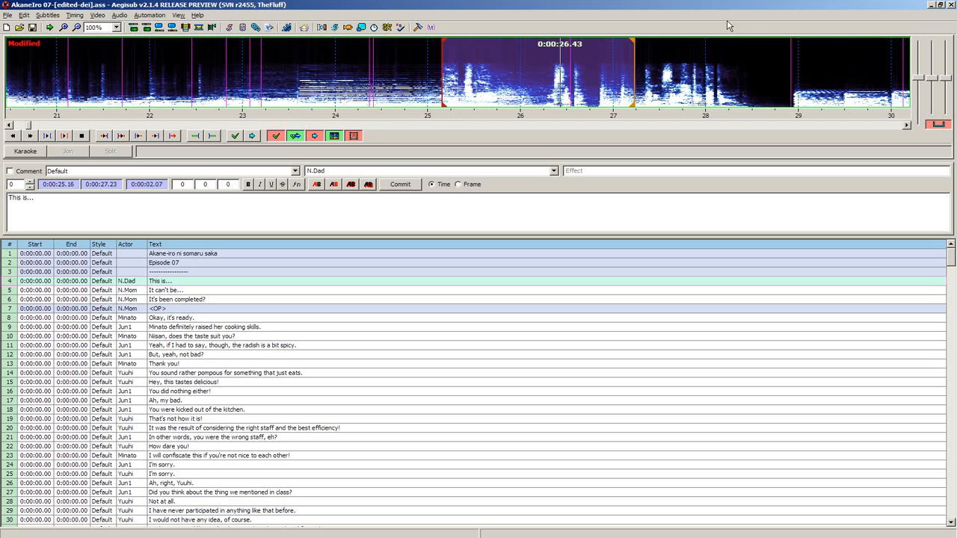
{"action": "right_click", "coordinate": [662, 75]}
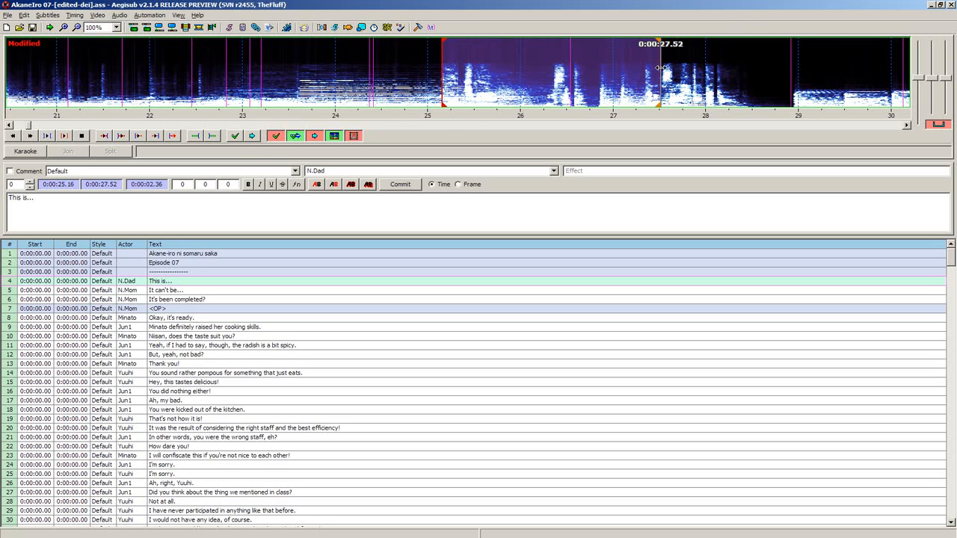
- Try end positions between 0:00:26.83 and 0:00:28.76 for the "This is..." line, finishing at 0:00:27.07
{"action": "right_click", "coordinate": [596, 81]}
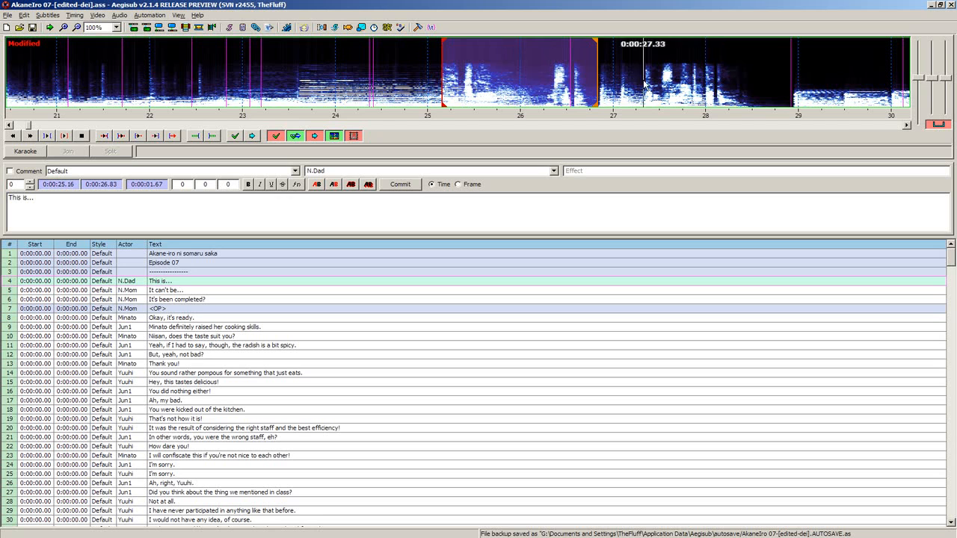
{"action": "right_click", "coordinate": [776, 88]}
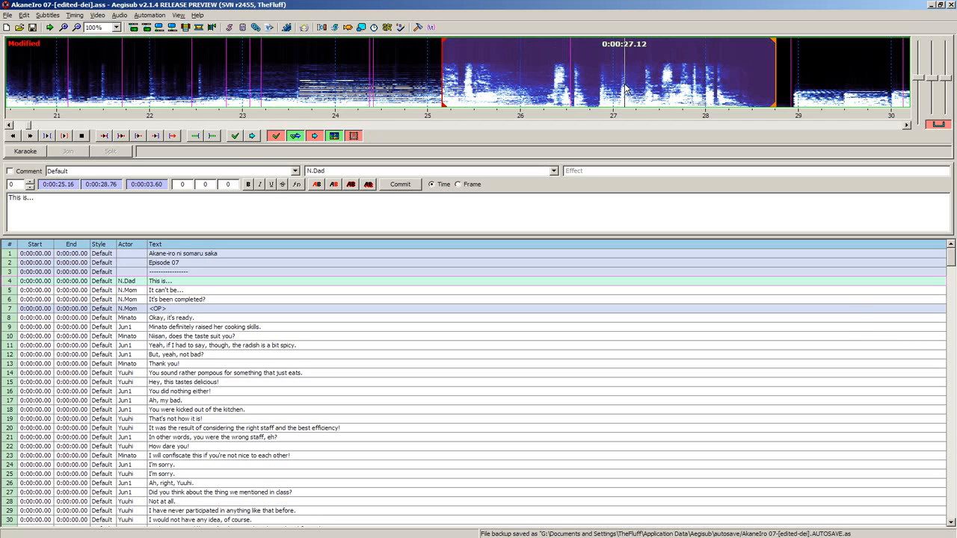
{"action": "right_click", "coordinate": [756, 72]}
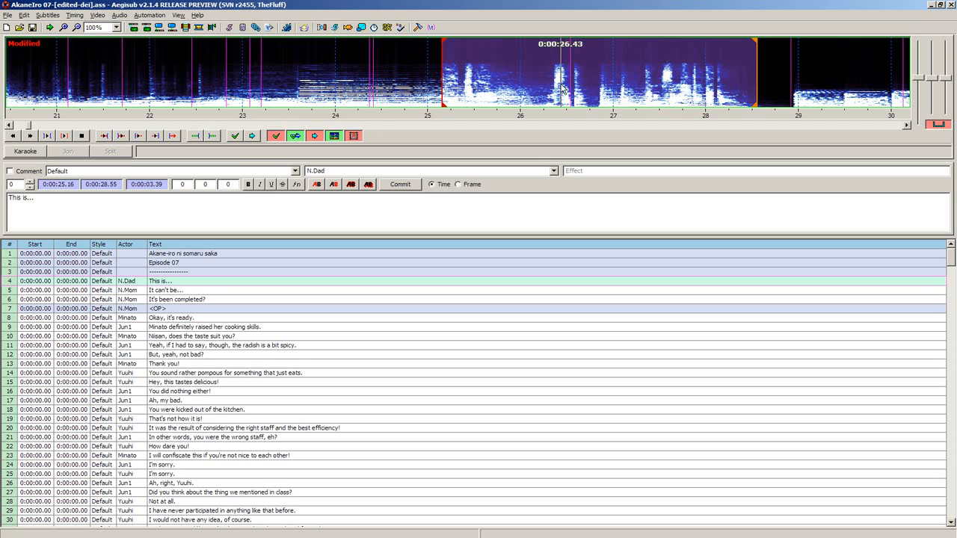
{"action": "right_click", "coordinate": [697, 79]}
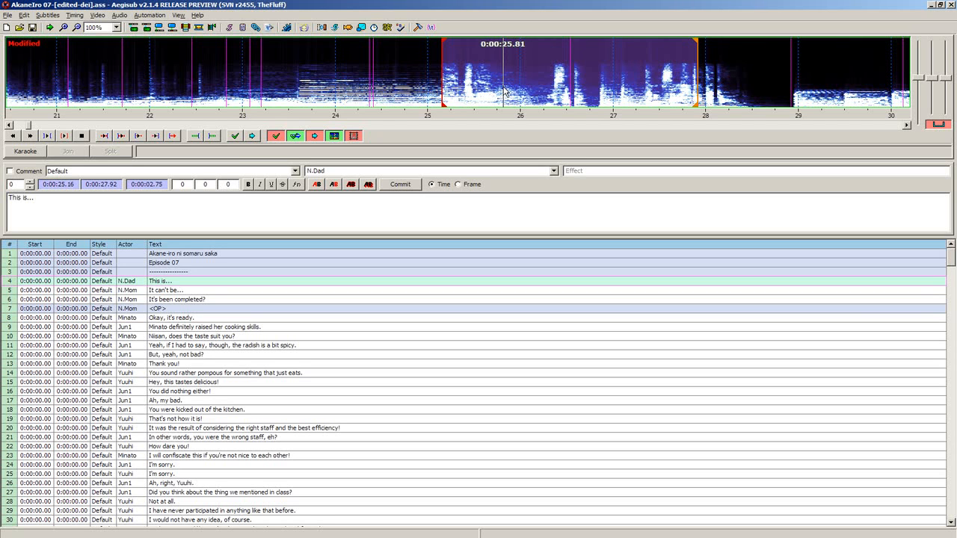
{"action": "right_click", "coordinate": [621, 89]}
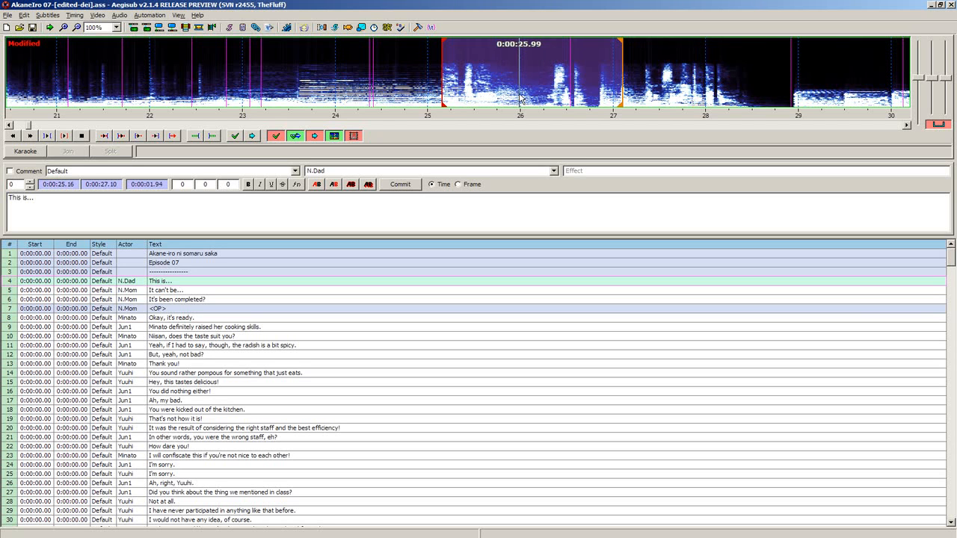
{"action": "right_click", "coordinate": [619, 82]}
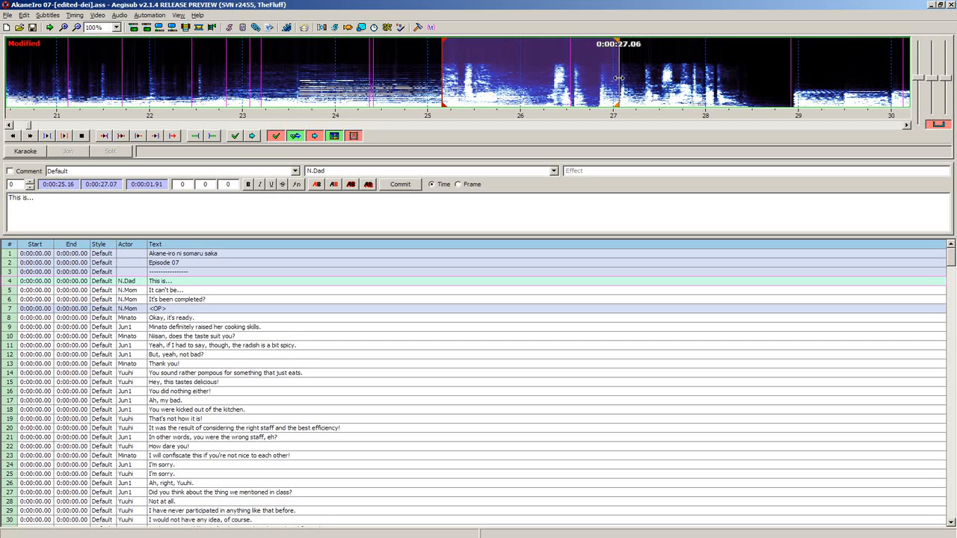
- Set the end of the "This is..." line to 0:00:25.75 and commit its timing
{"action": "right_click", "coordinate": [496, 91]}
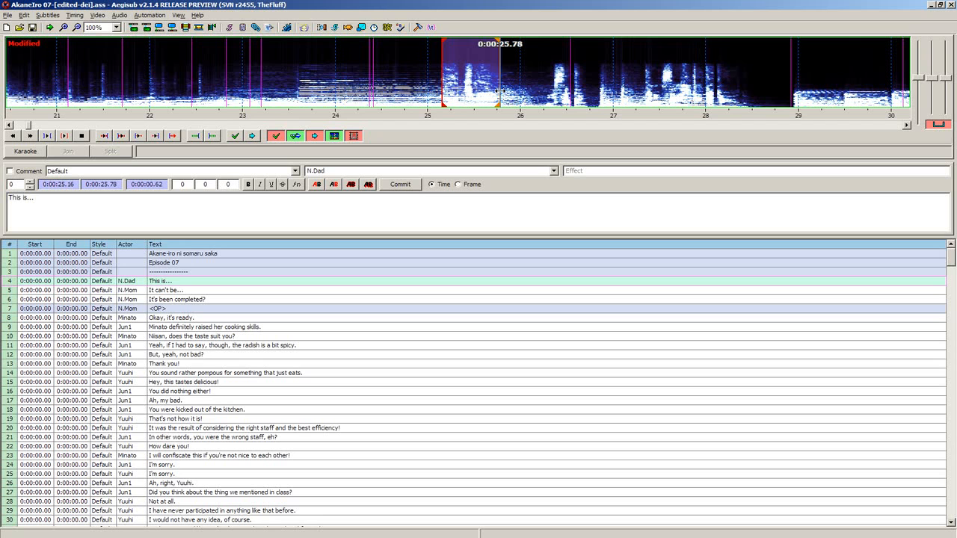
{"action": "right_click", "coordinate": [535, 86]}
{"action": "right_click", "coordinate": [496, 89]}
{"action": "right_click", "coordinate": [497, 88]}
{"action": "right_click", "coordinate": [500, 89]}
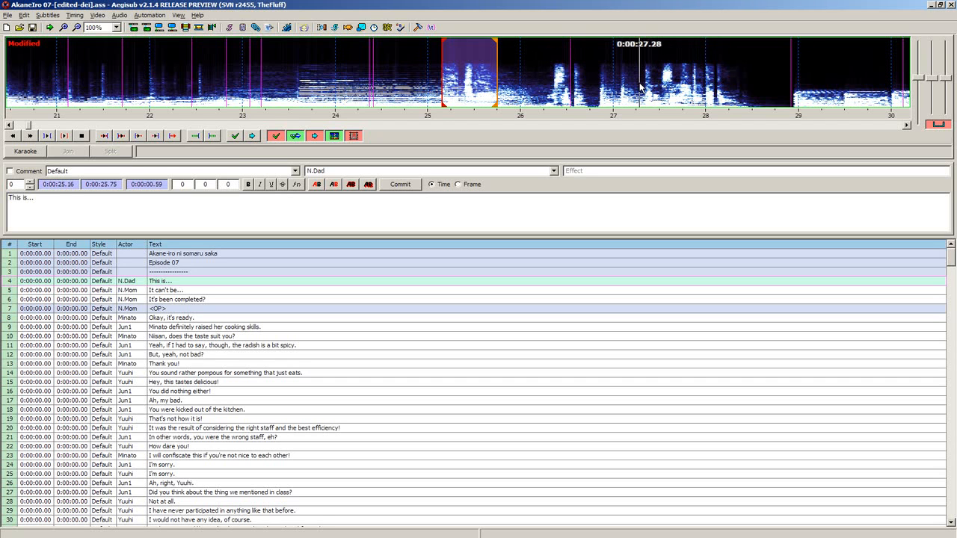
{"action": "key", "text": "Return"}
{"action": "key", "text": "Return"}
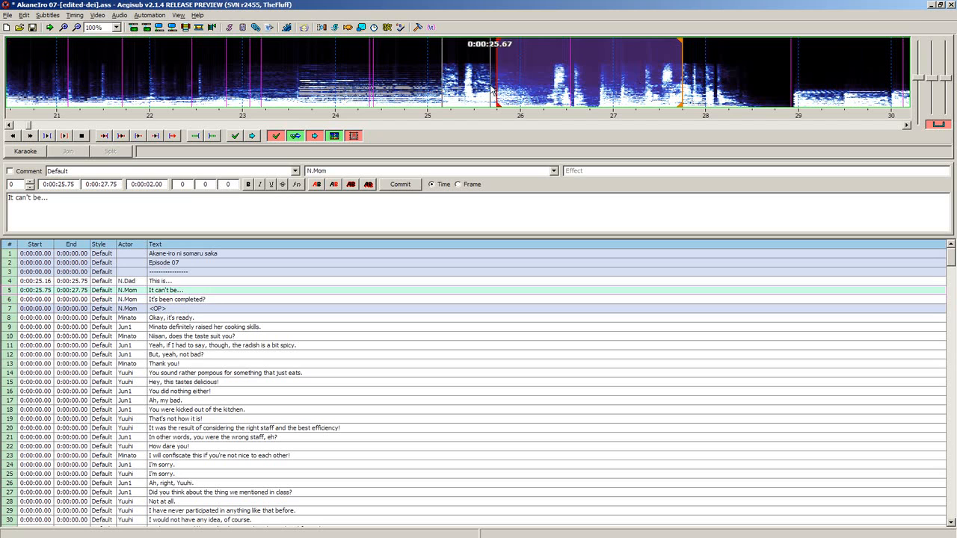
- Extend the end of the "It can't be..." line to 0:00:28.63 and set its start to 0:00:26.29
{"action": "key", "text": "Left"}
{"action": "key", "text": "Right"}
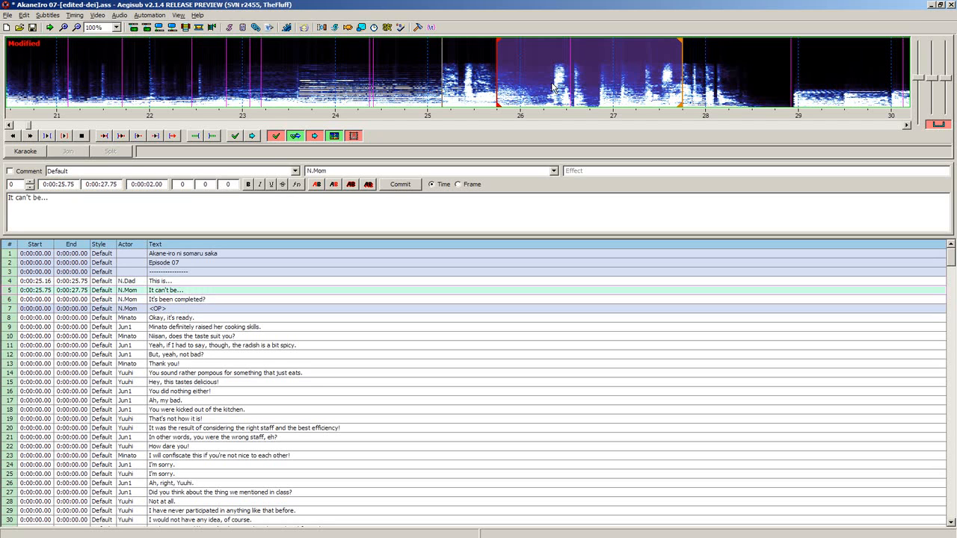
{"action": "right_click", "coordinate": [710, 66]}
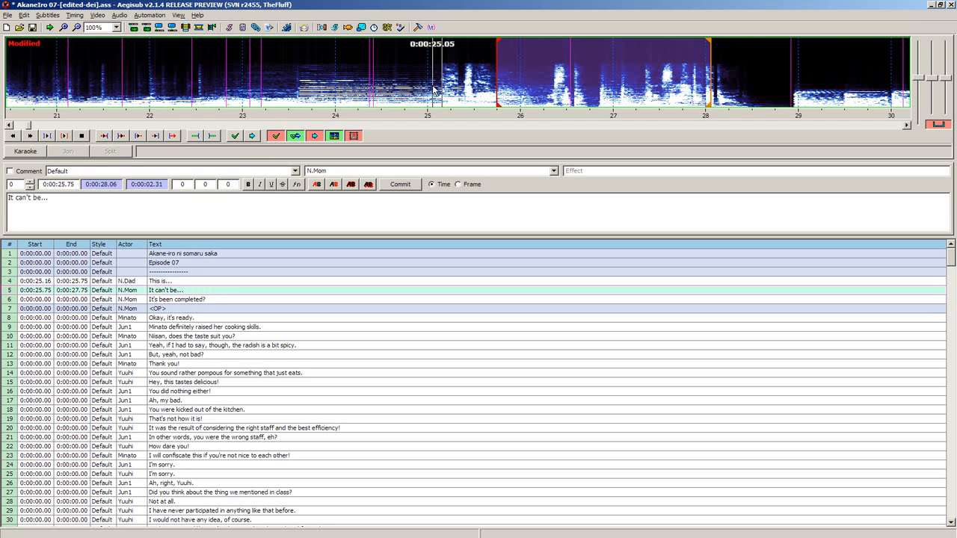
{"action": "right_click", "coordinate": [763, 67]}
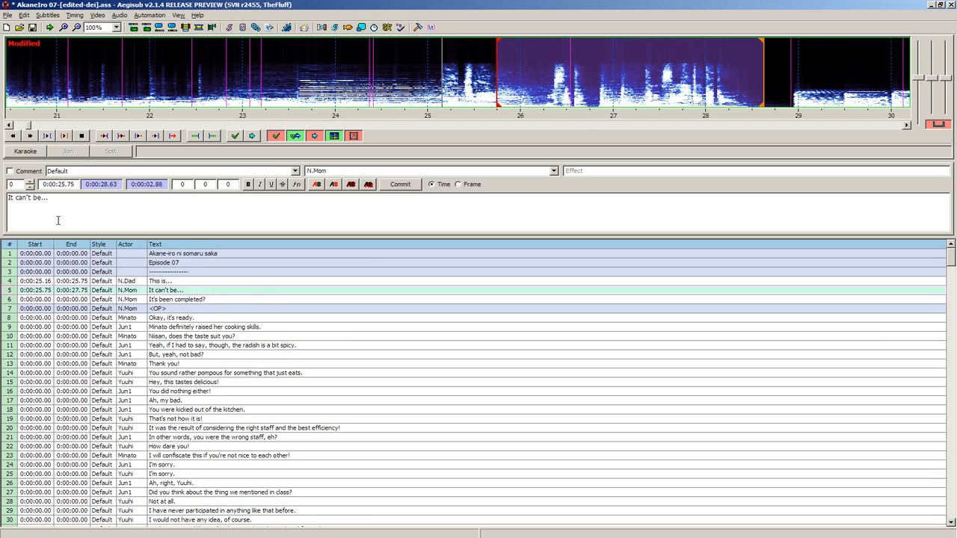
{"action": "left_click", "coordinate": [547, 103]}
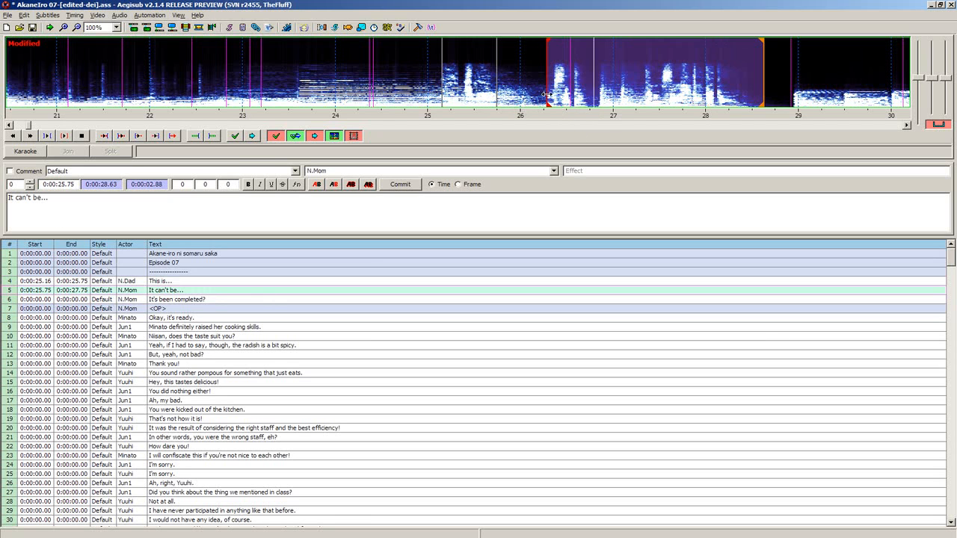
{"action": "key", "text": "s"}
- Shorten the "It can't be..." line to end at 0:00:26.74 and commit its timing
{"action": "right_click", "coordinate": [724, 91]}
{"action": "right_click", "coordinate": [567, 97]}
{"action": "right_click", "coordinate": [580, 95]}
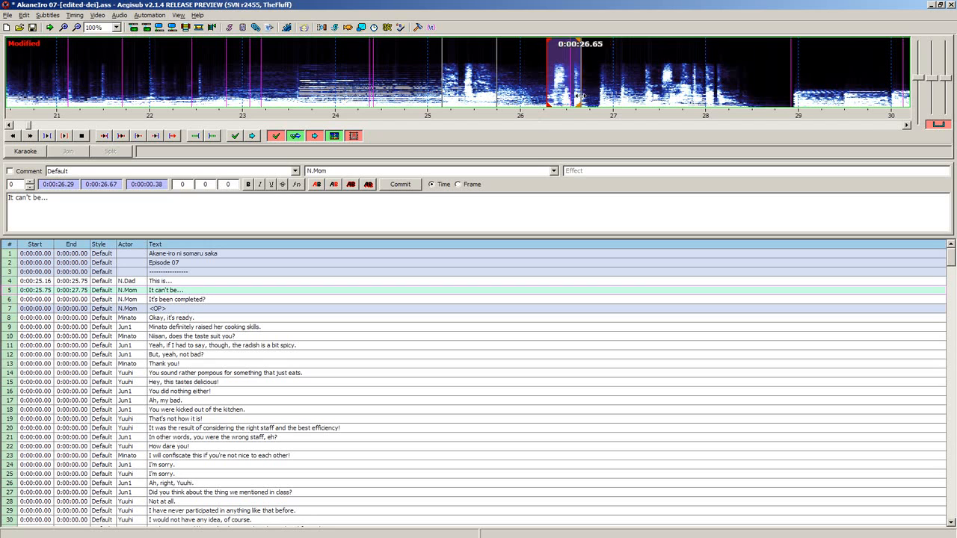
{"action": "right_click", "coordinate": [585, 97]}
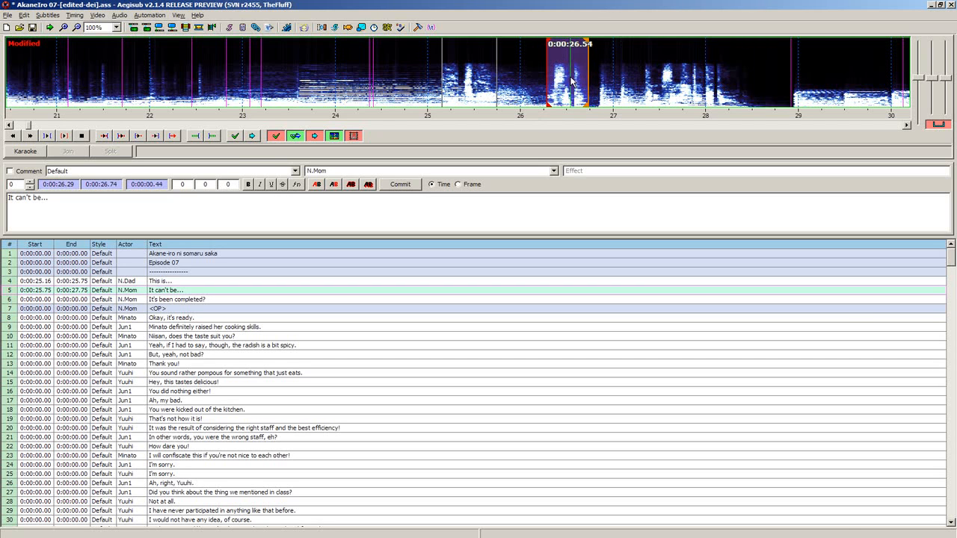
{"action": "right_click", "coordinate": [592, 94]}
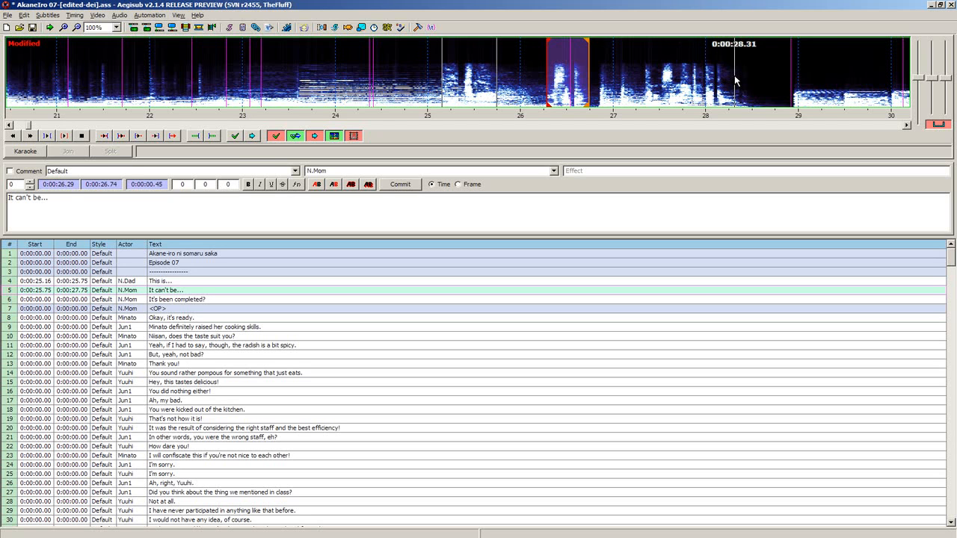
{"action": "key", "text": "g"}
- Time the "It's been completed?" line from 0:00:27.34 to 0:00:28.49 and commit it
{"action": "key", "text": "s"}
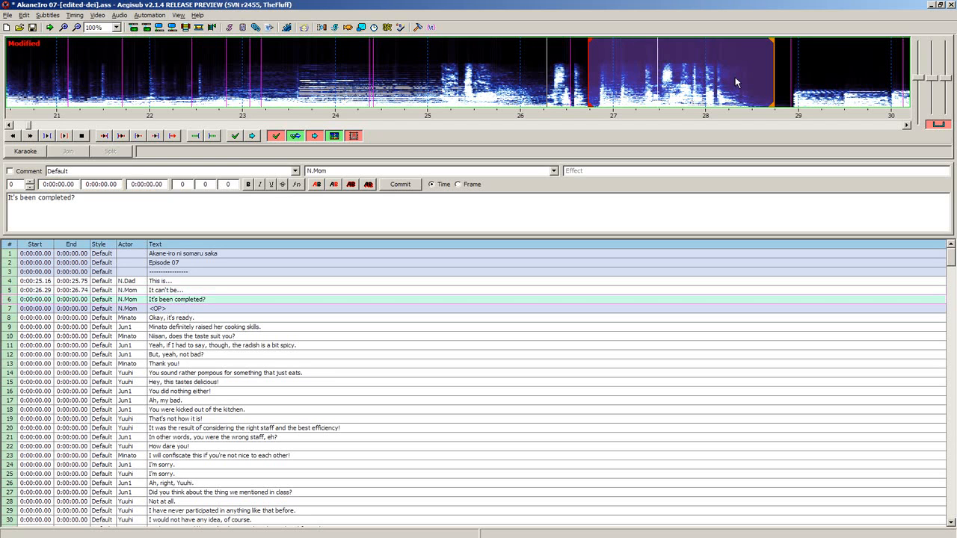
{"action": "left_click", "coordinate": [646, 105]}
{"action": "right_click", "coordinate": [740, 86]}
{"action": "left_click_drag", "start_coordinate": [740, 87], "coordinate": [750, 87]}
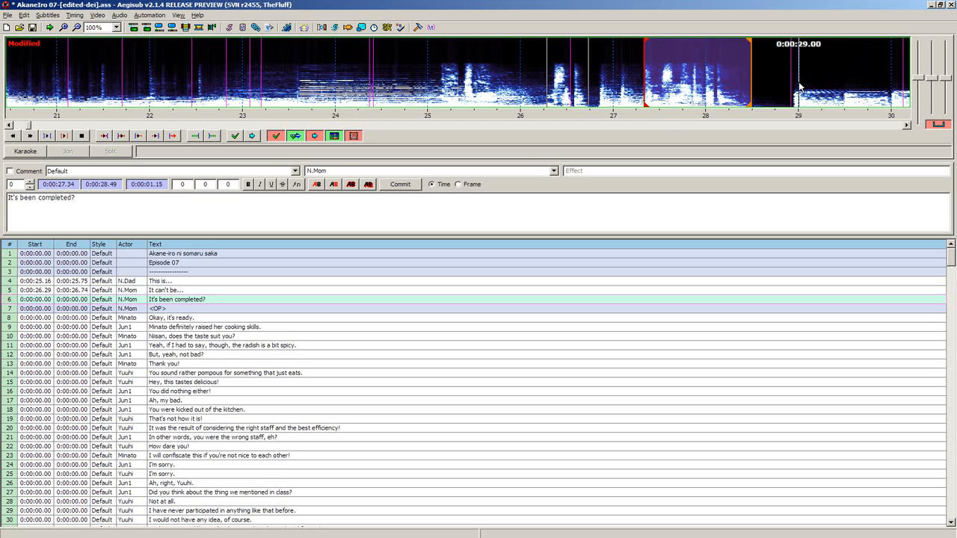
{"action": "key", "text": "Return"}
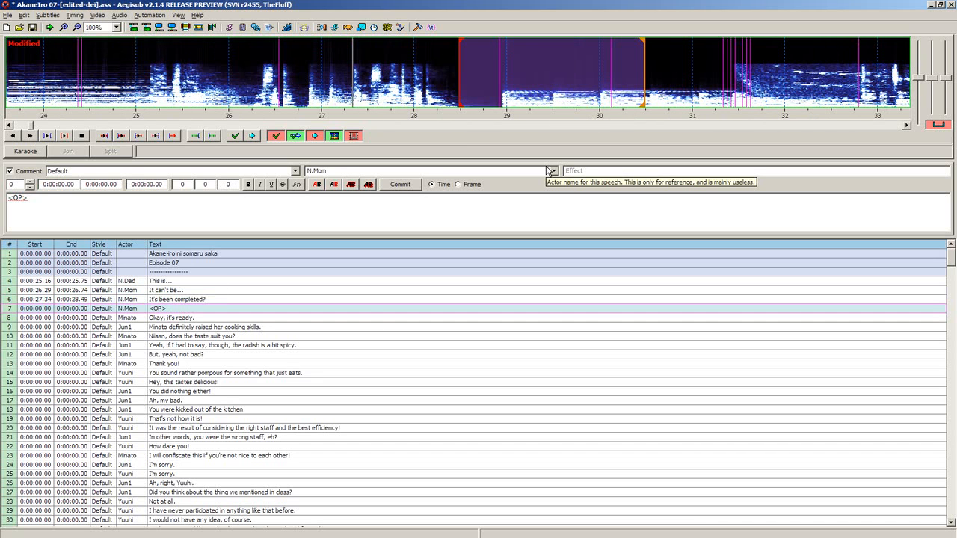
- Skip the commented <OP> line and select line 8, "Okay, it's ready."
{"action": "key", "text": "Down"}
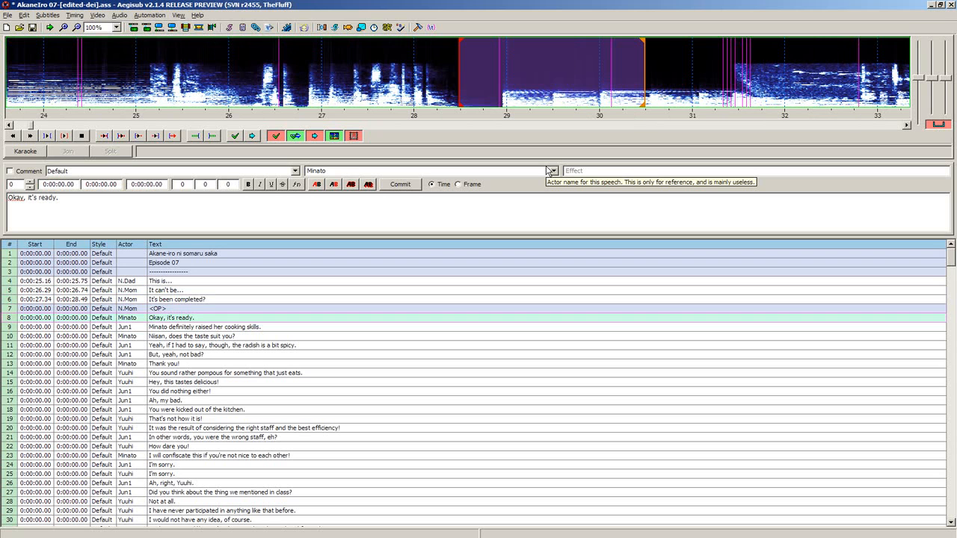
{"action": "key", "text": "Up"}
{"action": "key", "text": "Up"}
{"action": "key", "text": "Down"}
{"action": "key", "text": "Down"}
{"action": "key", "text": "Up"}
{"action": "key", "text": "Down"}
{"action": "key", "text": "Up"}
{"action": "key", "text": "Down"}
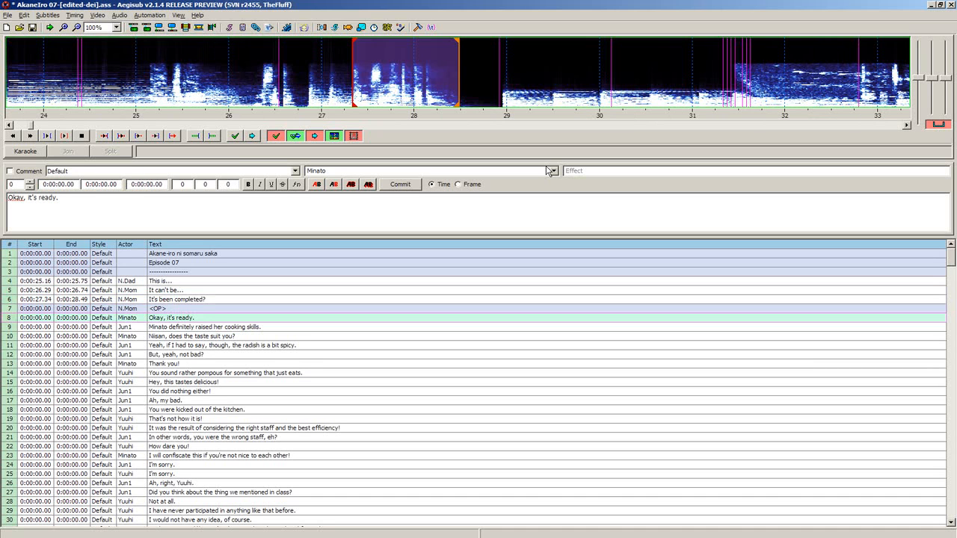
{"action": "key", "text": "Down"}
{"action": "key", "text": "Up"}
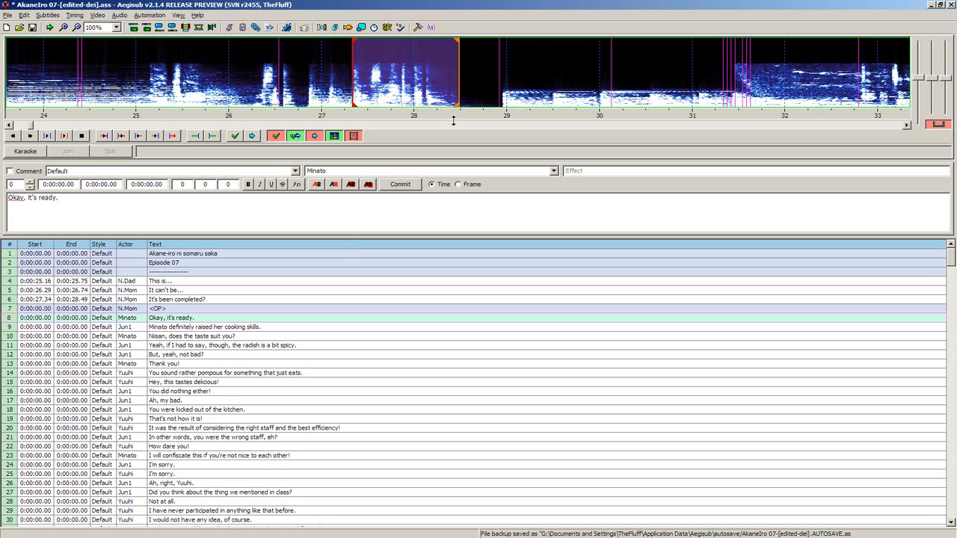
- Try timing the "Okay, it's ready." line from 0:00:29.72 to 0:00:34.36
{"action": "right_click", "coordinate": [566, 85]}
{"action": "right_click", "coordinate": [656, 84]}
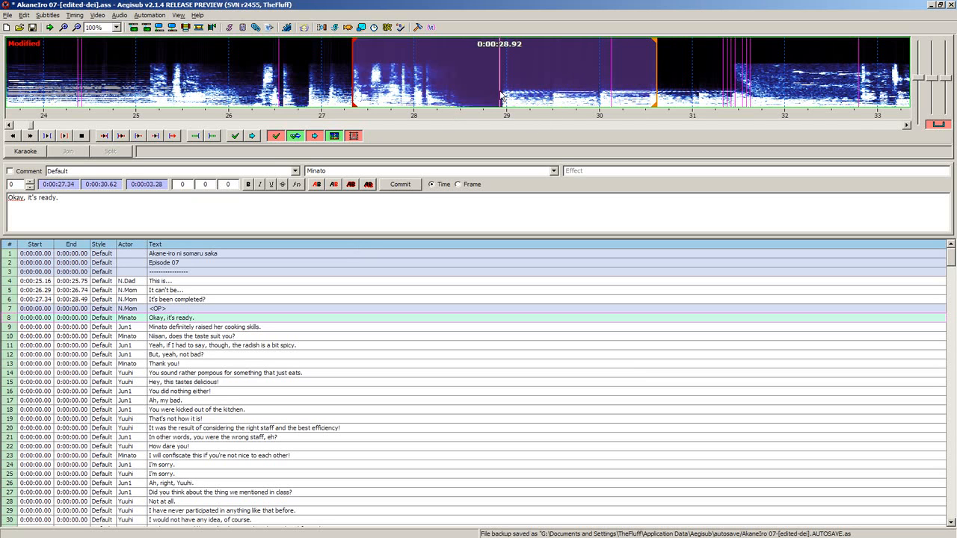
{"action": "right_click", "coordinate": [688, 81]}
{"action": "key", "text": "f"}
{"action": "key", "text": "f"}
{"action": "right_click", "coordinate": [720, 85]}
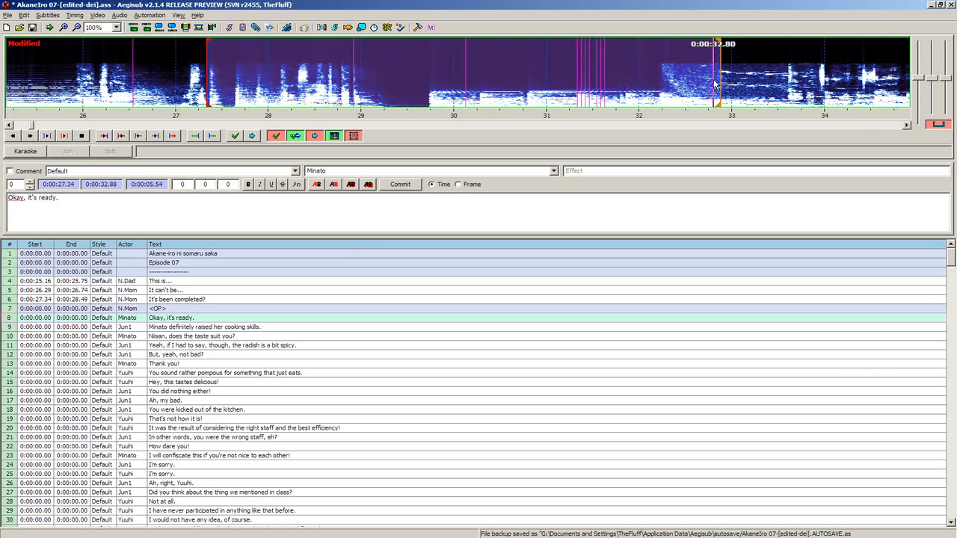
{"action": "left_click", "coordinate": [429, 85]}
{"action": "key", "text": "f"}
{"action": "right_click", "coordinate": [784, 82]}
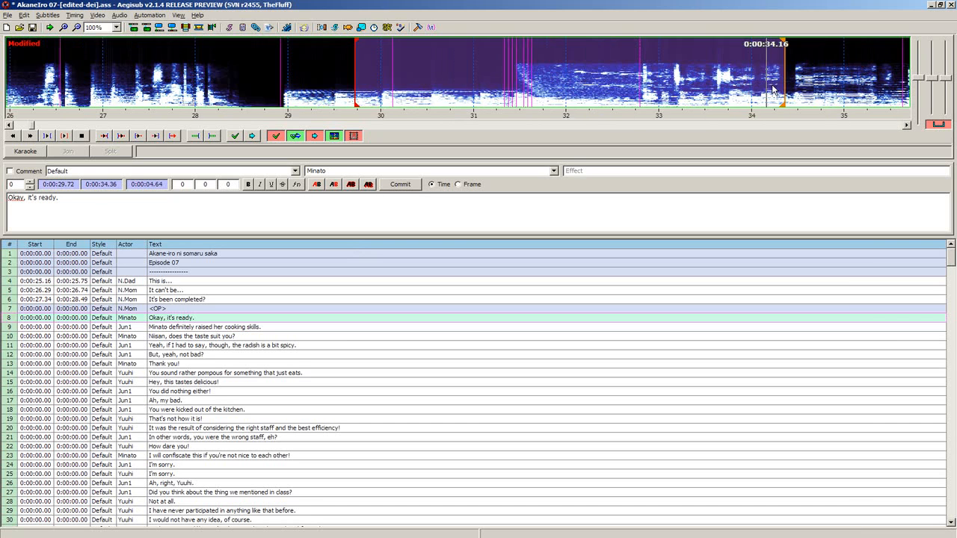
{"action": "key", "text": "f"}
{"action": "key", "text": "s"}
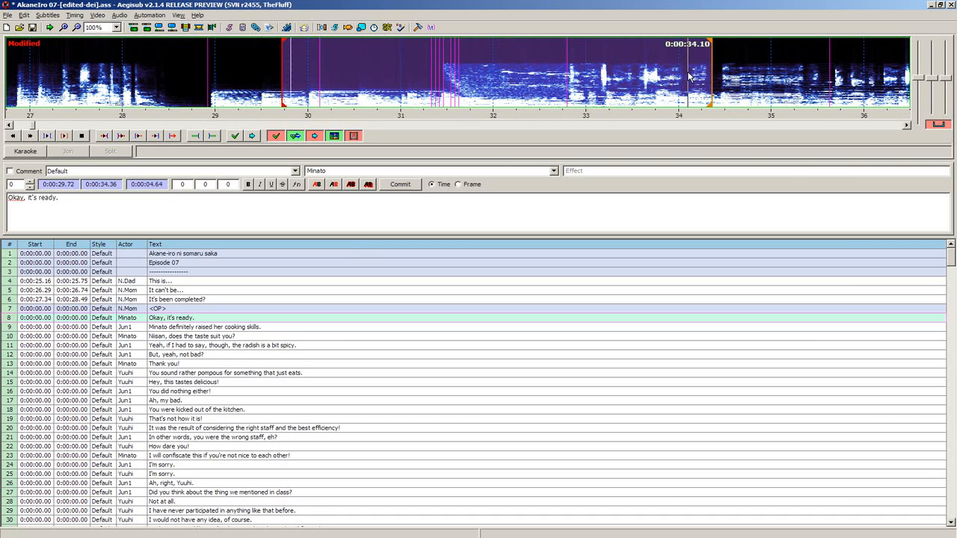
- Extend the end of the "Okay, it's ready." line past the opening to 0:02:02.92
{"action": "right_click", "coordinate": [743, 66]}
{"action": "key", "text": "f"}
{"action": "key", "text": "f"}
{"action": "key", "text": "f"}
{"action": "key", "text": "f"}
{"action": "key", "text": "f"}
{"action": "key", "text": "f"}
{"action": "right_click", "coordinate": [723, 68]}
{"action": "key", "text": "f"}
{"action": "right_click", "coordinate": [752, 68]}
{"action": "key", "text": "f"}
{"action": "key", "text": "f"}
{"action": "key", "text": "f"}
{"action": "key", "text": "f"}
{"action": "key", "text": "f"}
{"action": "key", "text": "f"}
{"action": "key", "text": "f"}
{"action": "key", "text": "f"}
{"action": "key", "text": "f"}
{"action": "key", "text": "f"}
{"action": "key", "text": "f"}
{"action": "key", "text": "f"}
{"action": "key", "text": "f"}
{"action": "key", "text": "f"}
{"action": "key", "text": "f"}
{"action": "key", "text": "f"}
{"action": "key", "text": "f"}
{"action": "key", "text": "f"}
{"action": "key", "text": "f"}
{"action": "key", "text": "f"}
{"action": "key", "text": "f"}
{"action": "key", "text": "f"}
{"action": "key", "text": "f"}
{"action": "key", "text": "f"}
{"action": "key", "text": "f"}
{"action": "key", "text": "f"}
{"action": "key", "text": "f"}
{"action": "key", "text": "f"}
{"action": "key", "text": "f"}
{"action": "key", "text": "f"}
{"action": "key", "text": "f"}
{"action": "key", "text": "f"}
{"action": "key", "text": "f"}
{"action": "key", "text": "f"}
{"action": "key", "text": "f"}
{"action": "key", "text": "f"}
{"action": "key", "text": "f"}
{"action": "key", "text": "f"}
{"action": "key", "text": "f"}
{"action": "key", "text": "f"}
{"action": "key", "text": "f"}
{"action": "right_click", "coordinate": [594, 78]}
{"action": "key", "text": "f"}
{"action": "key", "text": "f"}
{"action": "key", "text": "f"}
{"action": "key", "text": "f"}
{"action": "key", "text": "f"}
{"action": "key", "text": "f"}
{"action": "key", "text": "f"}
{"action": "key", "text": "f"}
{"action": "key", "text": "f"}
{"action": "key", "text": "f"}
{"action": "key", "text": "f"}
{"action": "key", "text": "f"}
{"action": "key", "text": "f"}
{"action": "key", "text": "f"}
{"action": "key", "text": "f"}
{"action": "key", "text": "f"}
{"action": "key", "text": "f"}
{"action": "key", "text": "f"}
{"action": "key", "text": "f"}
{"action": "key", "text": "f"}
{"action": "key", "text": "f"}
{"action": "key", "text": "f"}
{"action": "key", "text": "f"}
{"action": "key", "text": "f"}
{"action": "key", "text": "f"}
{"action": "key", "text": "f"}
{"action": "key", "text": "f"}
{"action": "key", "text": "f"}
{"action": "key", "text": "f"}
{"action": "key", "text": "f"}
{"action": "key", "text": "f"}
{"action": "key", "text": "f"}
{"action": "key", "text": "f"}
{"action": "right_click", "coordinate": [389, 89]}
{"action": "right_click", "coordinate": [610, 87]}
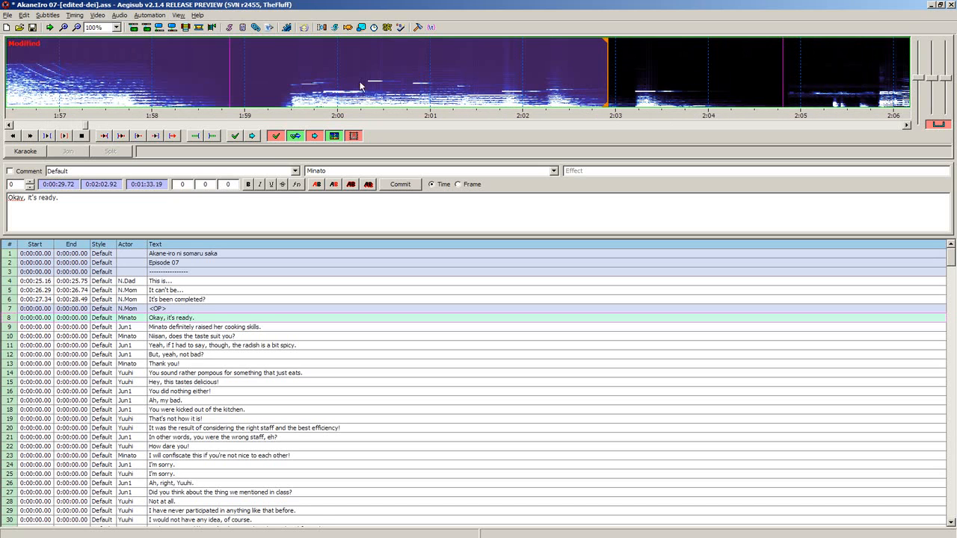
- Try start positions of 0:01:59.36 and 0:01:57.86 for the line, then set its range to 0:01:59.84–0:02:04.47
{"action": "left_click", "coordinate": [279, 81]}
{"action": "right_click", "coordinate": [773, 80]}
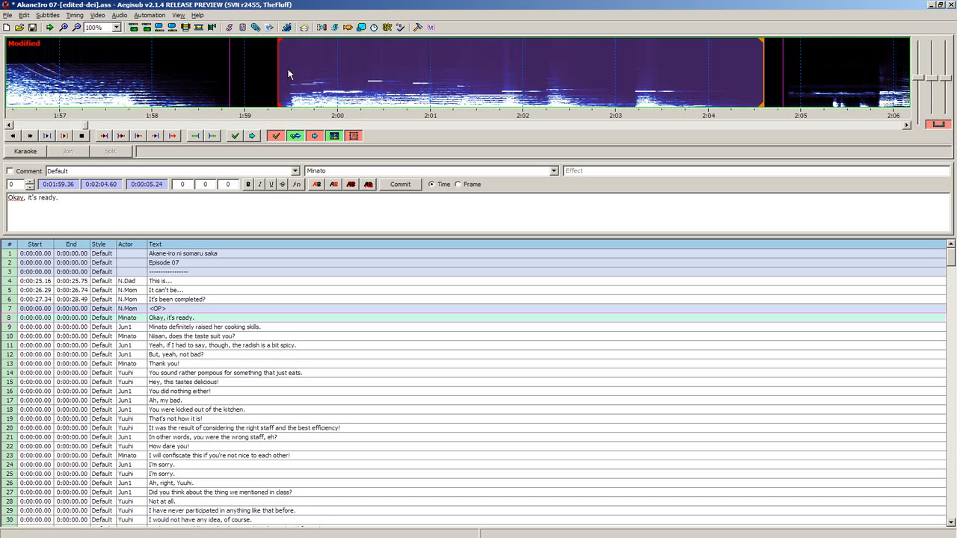
{"action": "left_click", "coordinate": [139, 80]}
{"action": "right_click", "coordinate": [724, 75]}
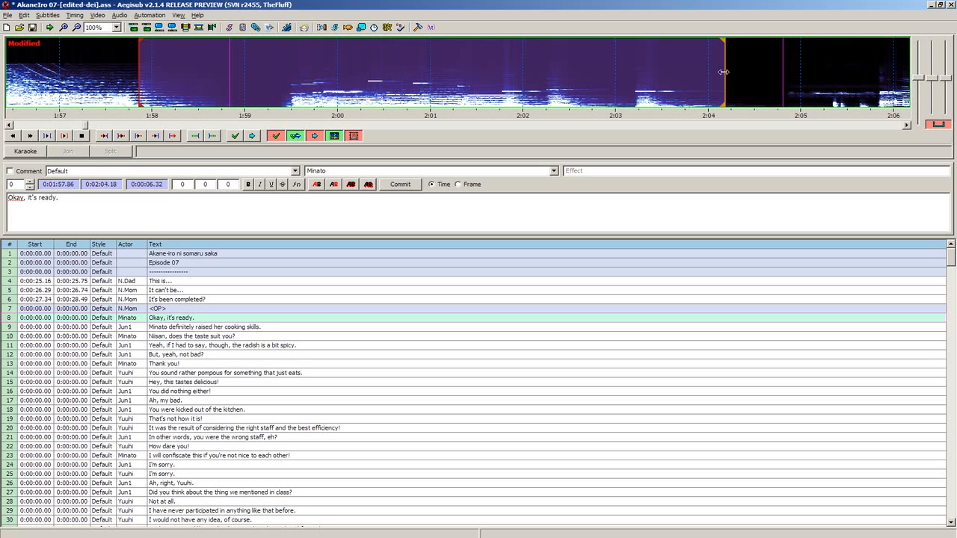
{"action": "scroll", "coordinate": [276, 79], "scroll_direction": "down", "scroll_amount": 2}
{"action": "right_click", "coordinate": [604, 82]}
{"action": "left_click", "coordinate": [175, 84]}
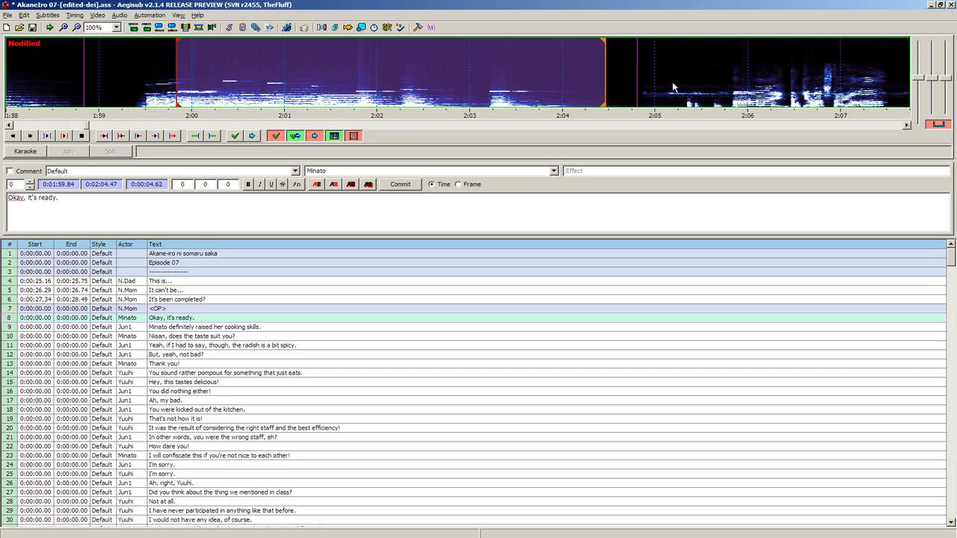
- Try timing the "Okay, it's ready." line from 0:02:04.63 to 0:02:08.09
{"action": "right_click", "coordinate": [682, 81]}
{"action": "scroll", "coordinate": [723, 77], "scroll_direction": "down", "scroll_amount": 2}
{"action": "scroll", "coordinate": [715, 81], "scroll_direction": "down", "scroll_amount": 1}
{"action": "right_click", "coordinate": [722, 81]}
{"action": "left_click", "coordinate": [402, 92]}
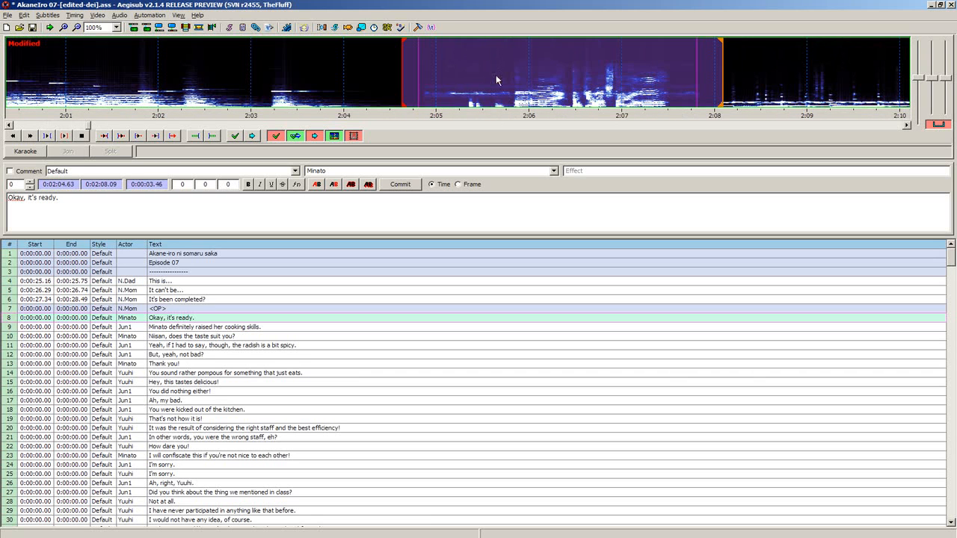
- Move the line's range back to start at 0:01:57.74 and end at 0:01:59.54
{"action": "scroll", "coordinate": [500, 75], "scroll_direction": "down", "scroll_amount": 1}
{"action": "right_click", "coordinate": [684, 81]}
{"action": "scroll", "coordinate": [684, 80], "scroll_direction": "down", "scroll_amount": 1}
{"action": "left_click", "coordinate": [295, 86]}
{"action": "left_click_drag", "start_coordinate": [156, 98], "coordinate": [98, 106]}
{"action": "left_click", "coordinate": [47, 125]}
{"action": "left_click_drag", "start_coordinate": [441, 89], "coordinate": [248, 88]}
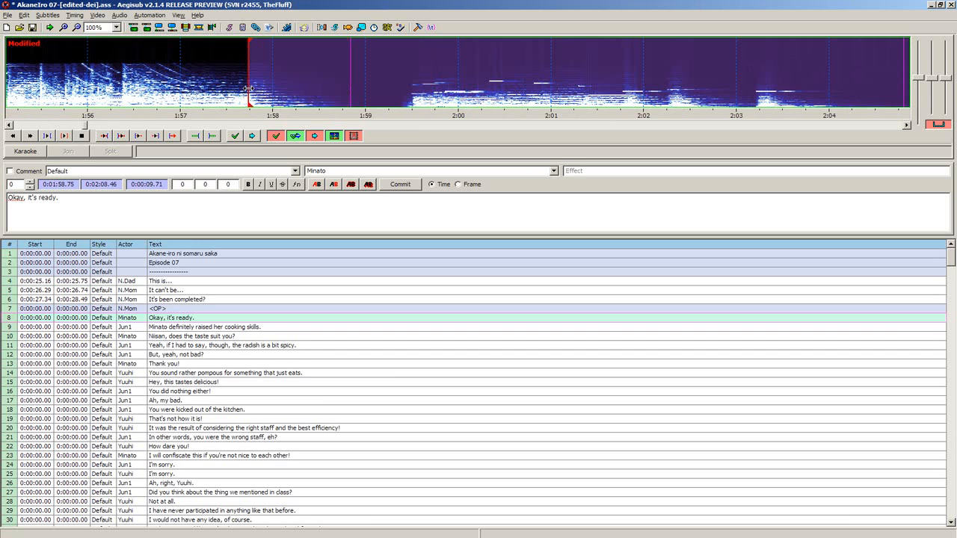
{"action": "right_click", "coordinate": [411, 84]}
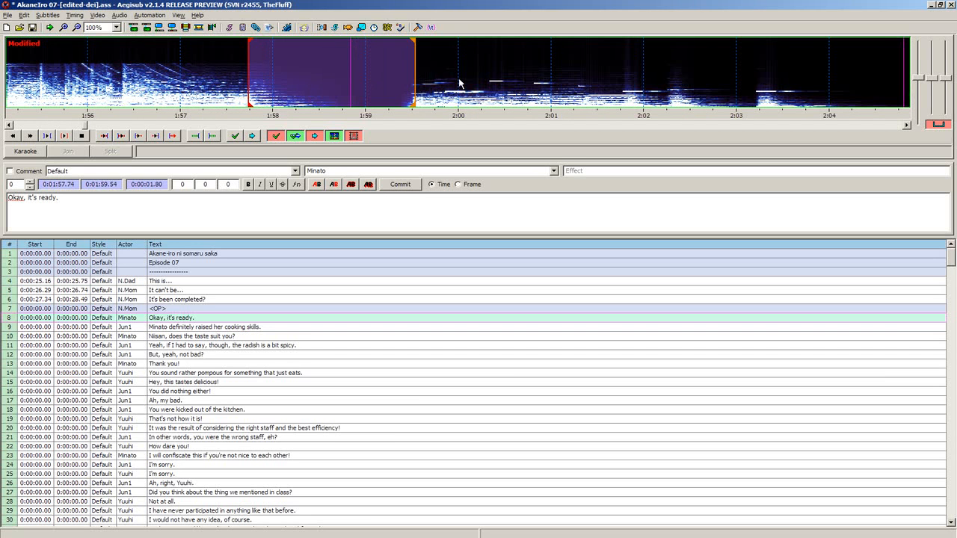
- Try progressively later end positions for the line and move its start forward to 0:02:02.25
{"action": "right_click", "coordinate": [565, 83]}
{"action": "left_click", "coordinate": [389, 84]}
{"action": "key", "text": "s"}
{"action": "scroll", "coordinate": [733, 77], "scroll_direction": "down", "scroll_amount": 3}
{"action": "right_click", "coordinate": [618, 90]}
{"action": "scroll", "coordinate": [610, 93], "scroll_direction": "down", "scroll_amount": 1}
{"action": "right_click", "coordinate": [701, 91]}
{"action": "scroll", "coordinate": [544, 92], "scroll_direction": "down", "scroll_amount": 2}
{"action": "left_click", "coordinate": [229, 82]}
{"action": "key", "text": "s"}
- Set the line's end to 0:02:09.06 and its start to 0:02:05.49
{"action": "scroll", "coordinate": [673, 81], "scroll_direction": "down", "scroll_amount": 1}
{"action": "right_click", "coordinate": [735, 80]}
{"action": "scroll", "coordinate": [523, 89], "scroll_direction": "down", "scroll_amount": 2}
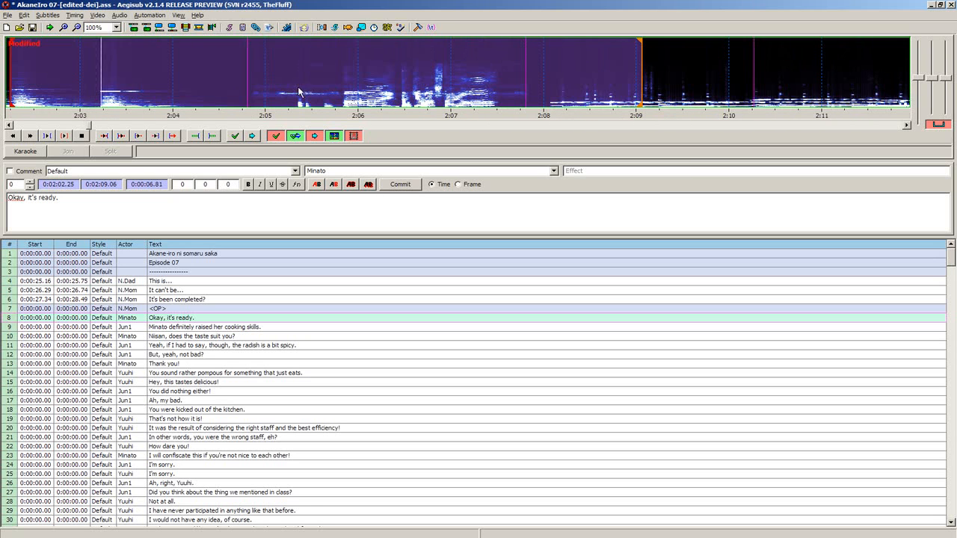
{"action": "left_click", "coordinate": [311, 94]}
{"action": "key", "text": "s"}
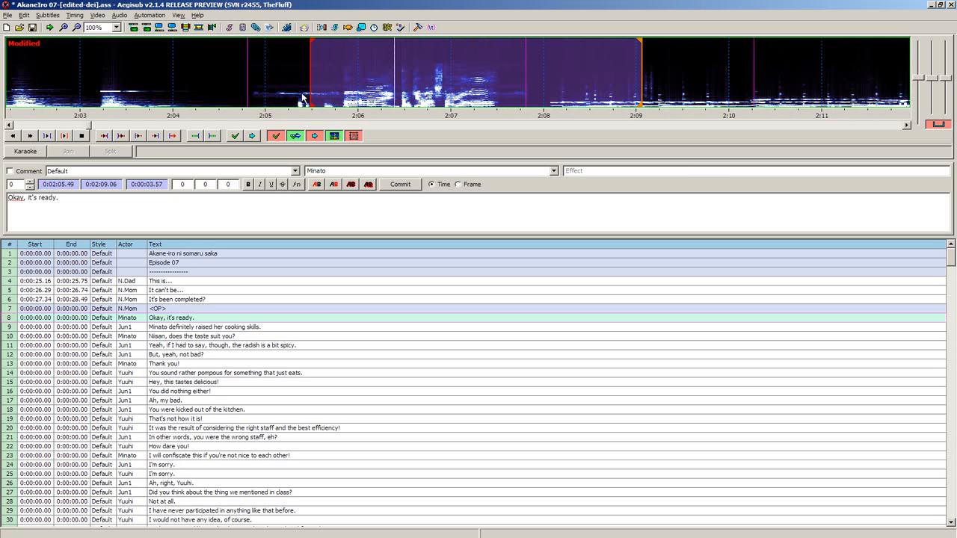
- Try timing the "Okay, it's ready." line from 0:02:05.11 to 0:02:08.10
{"action": "left_click", "coordinate": [276, 94]}
{"action": "key", "text": "s"}
{"action": "right_click", "coordinate": [337, 86]}
{"action": "right_click", "coordinate": [495, 72]}
{"action": "right_click", "coordinate": [553, 67]}
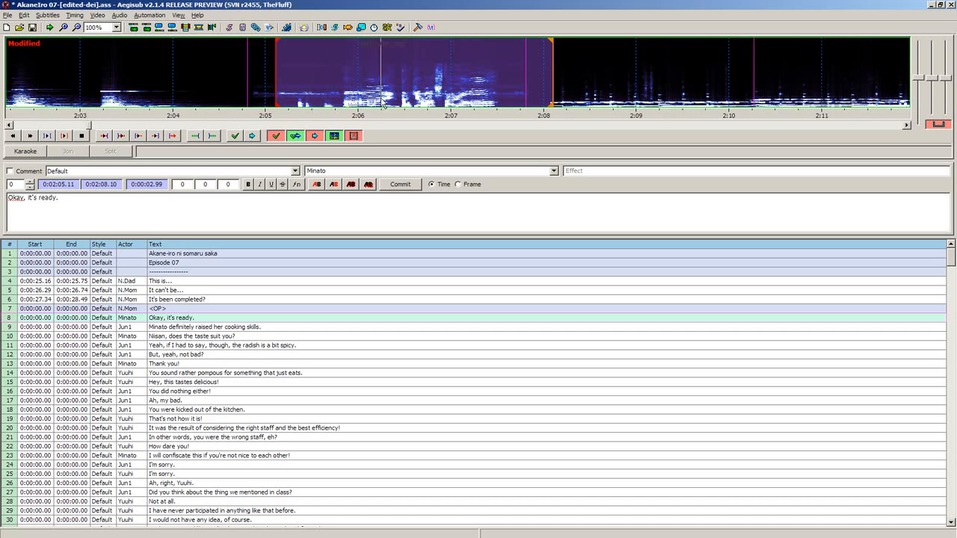
- Tighten the "Okay, it's ready." line's range to start at 0:02:05.84 and end at 0:02:07.69
{"action": "left_click", "coordinate": [345, 89]}
{"action": "left_click", "coordinate": [342, 89]}
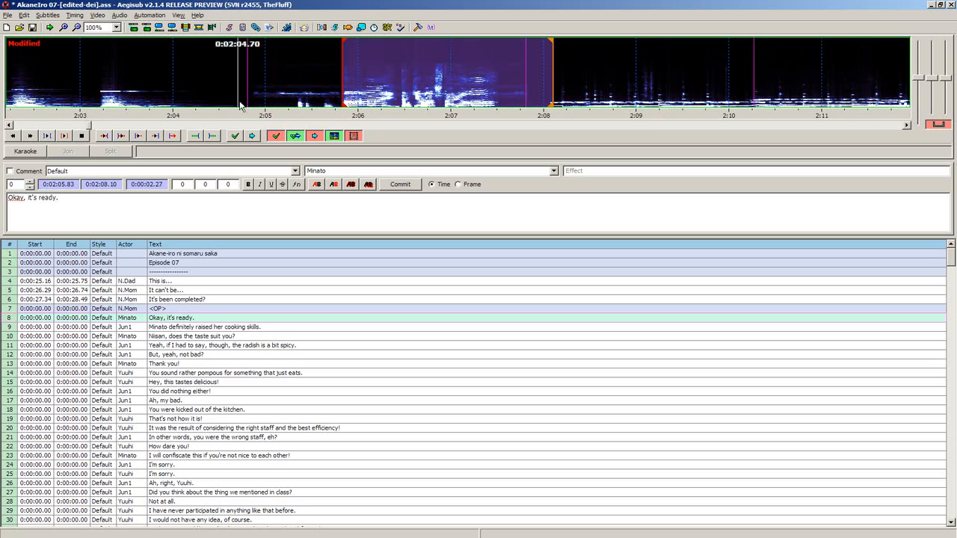
{"action": "left_click_drag", "start_coordinate": [201, 95], "coordinate": [572, 98]}
{"action": "left_click_drag", "start_coordinate": [330, 97], "coordinate": [532, 98]}
{"action": "left_click_drag", "start_coordinate": [299, 99], "coordinate": [515, 99]}
{"action": "left_click_drag", "start_coordinate": [344, 102], "coordinate": [342, 102]}
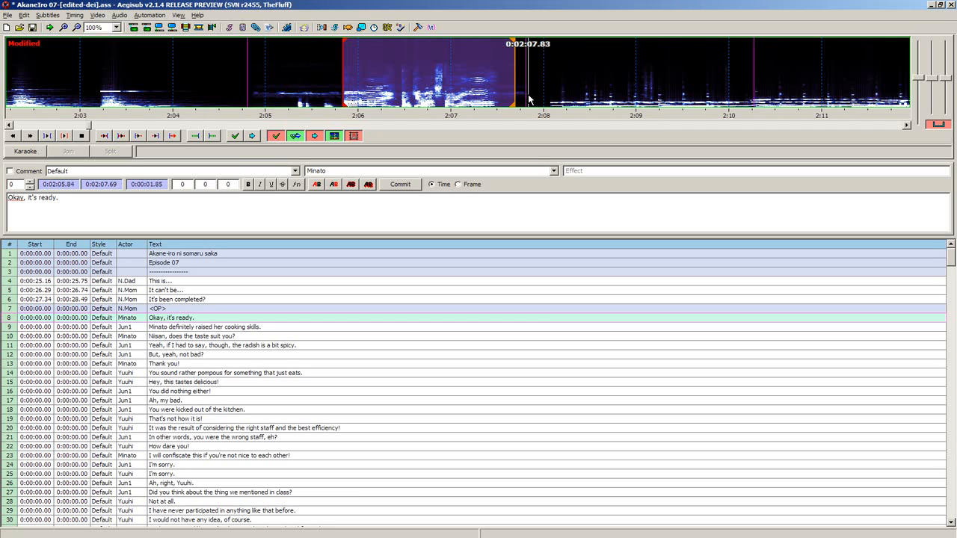
- Refine the end of the "Okay, it's ready." line to 0:02:07.50 and commit its timing
{"action": "right_click", "coordinate": [590, 71]}
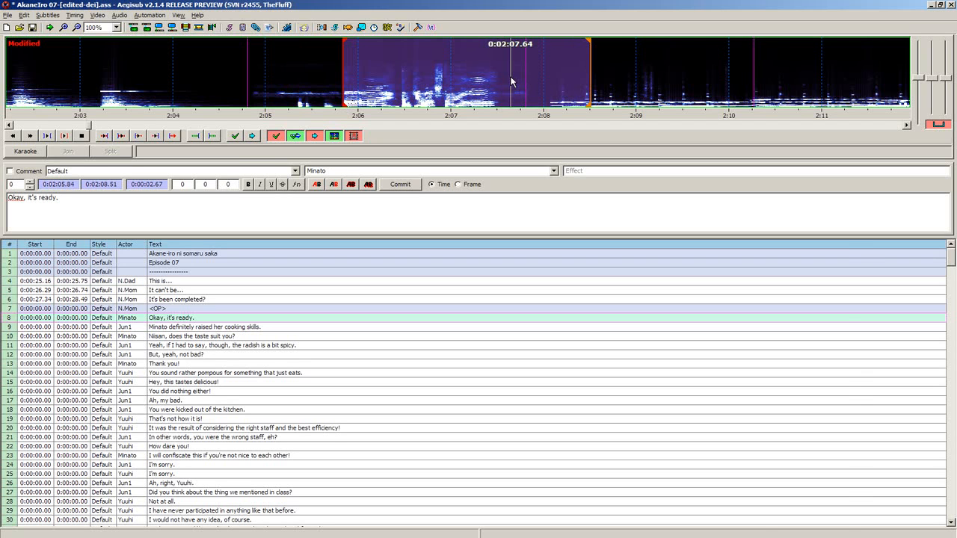
{"action": "right_click", "coordinate": [499, 82]}
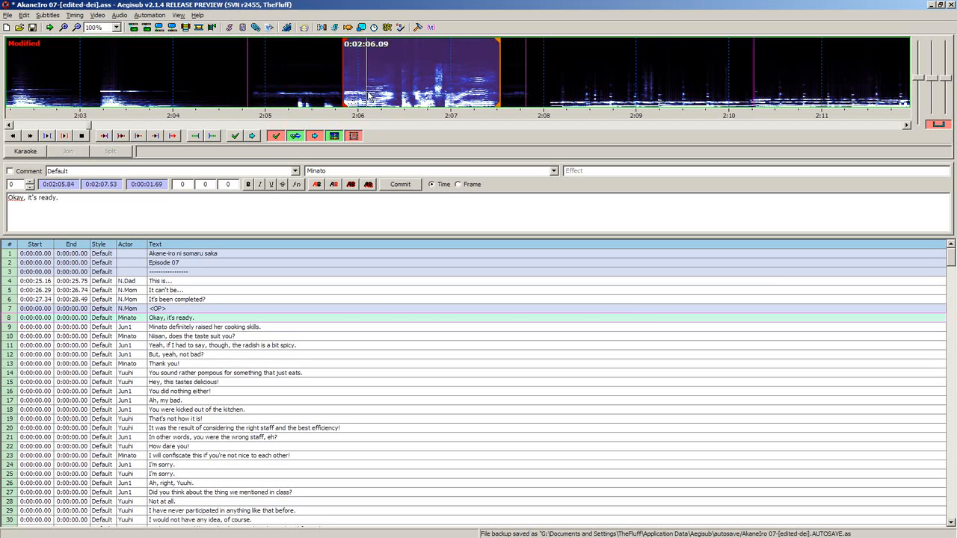
{"action": "right_click", "coordinate": [496, 88]}
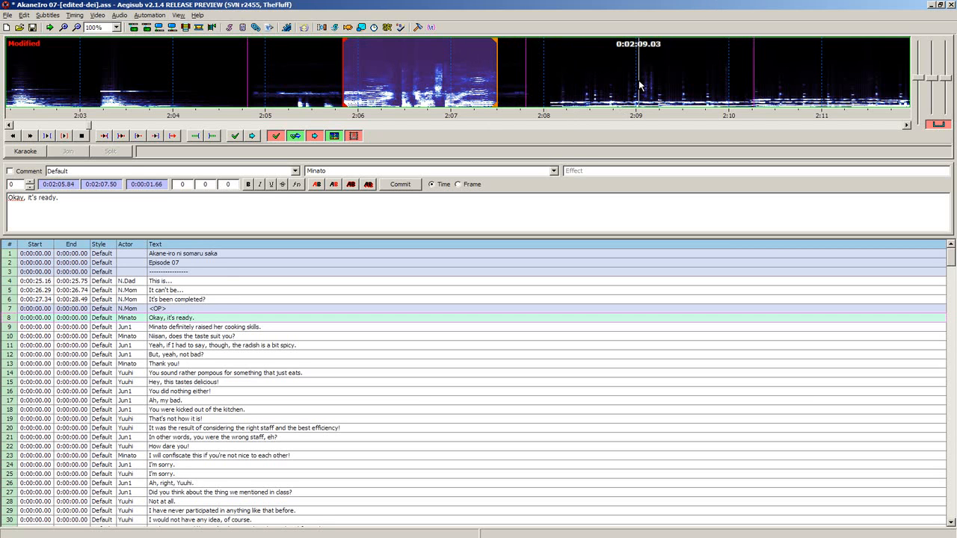
{"action": "key", "text": "g"}
- Roughly time line 9, about the cooking skills, to the speech from 0:02:14.64 to 0:02:17.21
{"action": "key", "text": "f"}
{"action": "key", "text": "f"}
{"action": "key", "text": "f"}
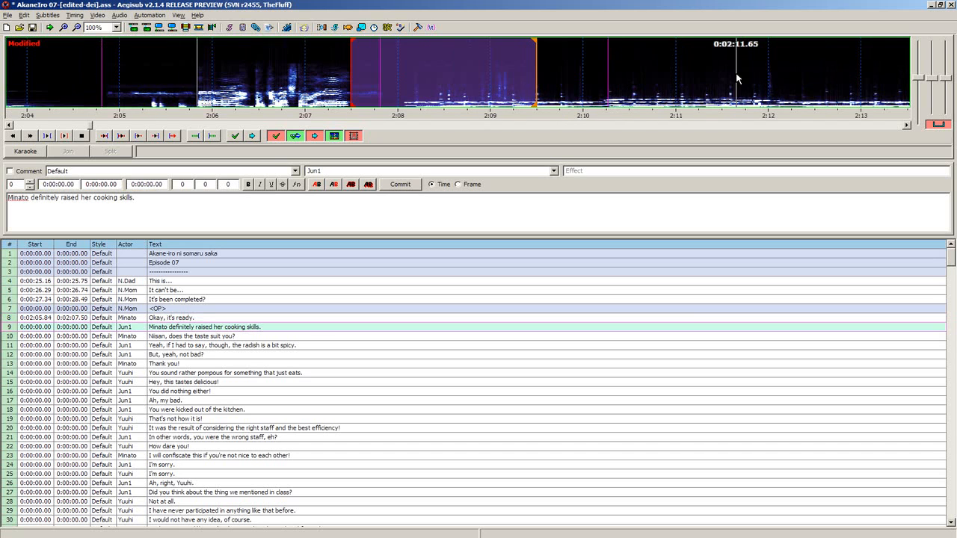
{"action": "right_click", "coordinate": [768, 81]}
{"action": "key", "text": "f"}
{"action": "key", "text": "f"}
{"action": "right_click", "coordinate": [772, 84]}
{"action": "key", "text": "f"}
{"action": "key", "text": "f"}
{"action": "key", "text": "f"}
{"action": "right_click", "coordinate": [748, 81]}
{"action": "key", "text": "f"}
{"action": "key", "text": "f"}
{"action": "right_click", "coordinate": [668, 60]}
{"action": "key", "text": "f"}
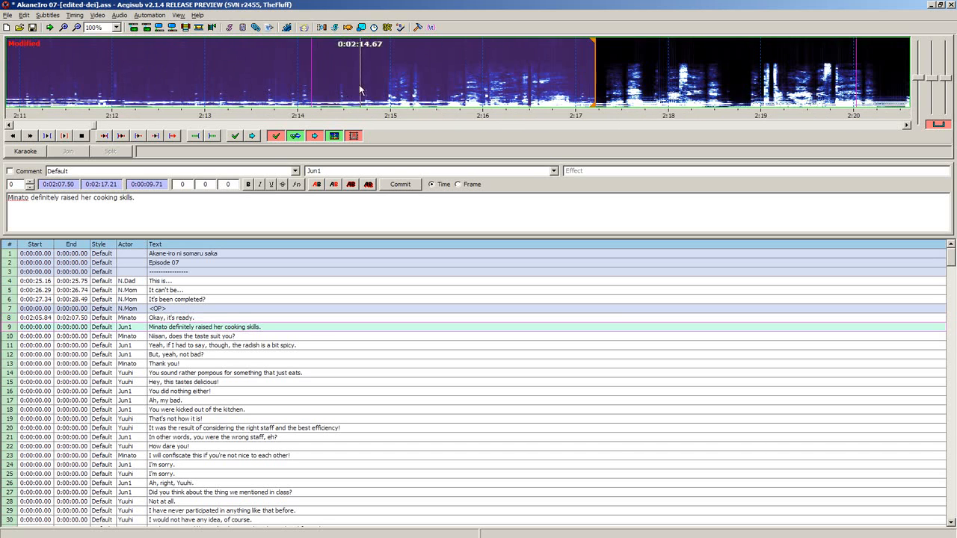
{"action": "left_click", "coordinate": [357, 83]}
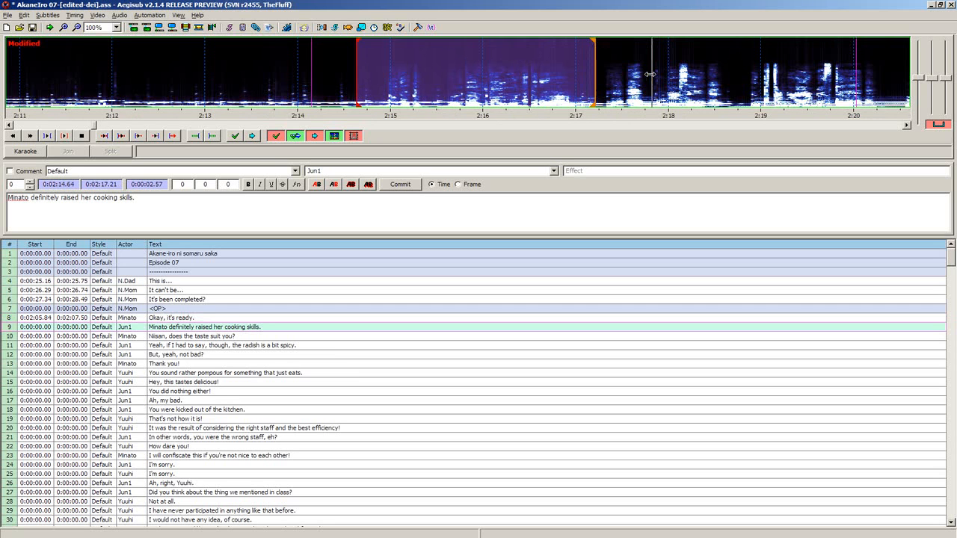
- Refine line 9 to start at 0:02:14.93 and end at 0:02:16.97, and commit its timing
{"action": "right_click", "coordinate": [649, 90]}
{"action": "left_click", "coordinate": [384, 97]}
{"action": "right_click", "coordinate": [678, 98]}
{"action": "right_click", "coordinate": [426, 100]}
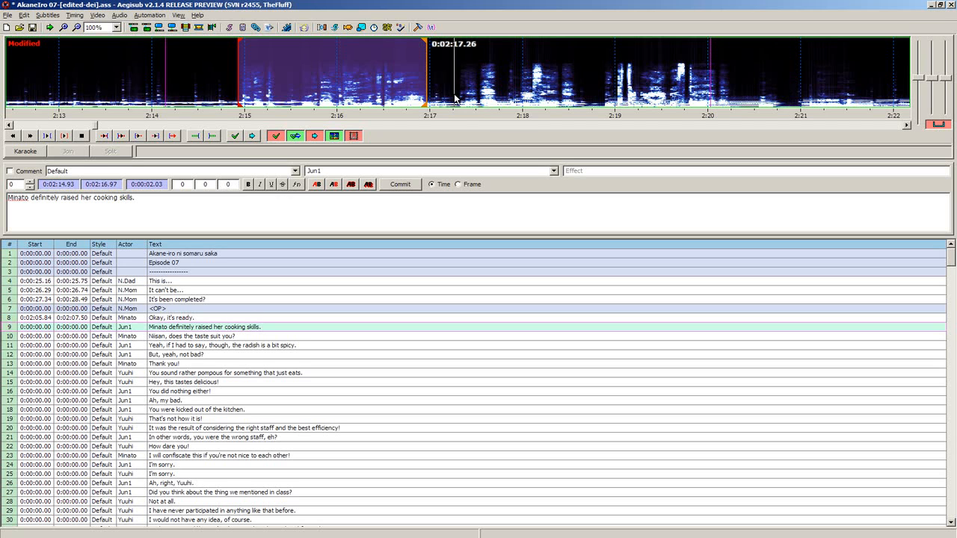
{"action": "key", "text": "g"}
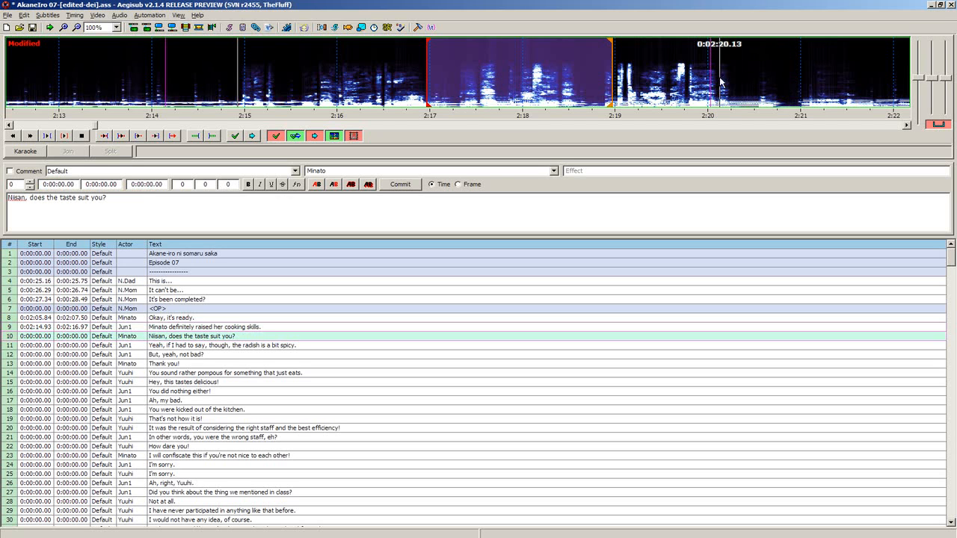
- Set line 10, "Niisan, does the taste suit you?", to start at 0:02:17.35 and try ends at 0:02:20.05 and 0:02:17.78
{"action": "left_click", "coordinate": [459, 100]}
{"action": "left_click_drag", "start_coordinate": [524, 102], "coordinate": [462, 100]}
{"action": "left_click_drag", "start_coordinate": [564, 98], "coordinate": [639, 99]}
{"action": "key", "text": "f"}
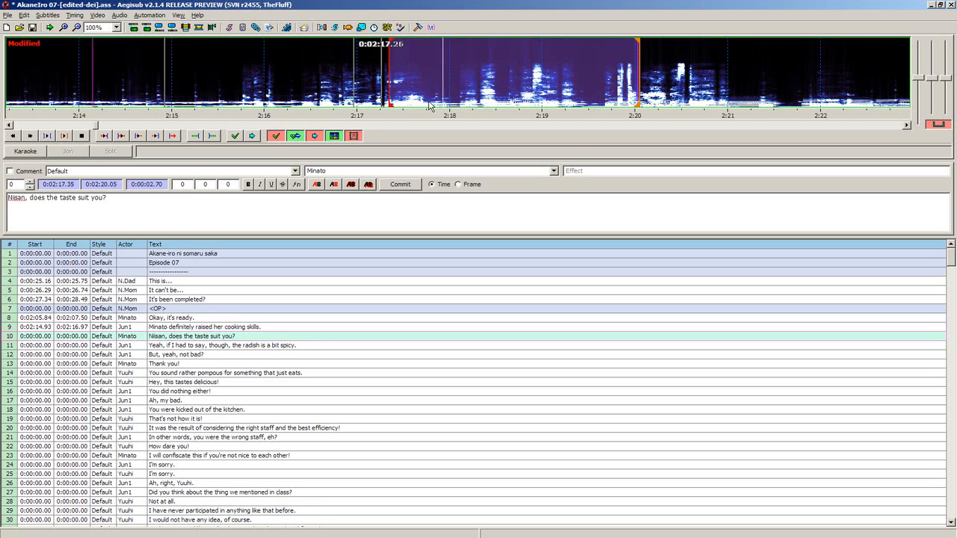
{"action": "key", "text": "f"}
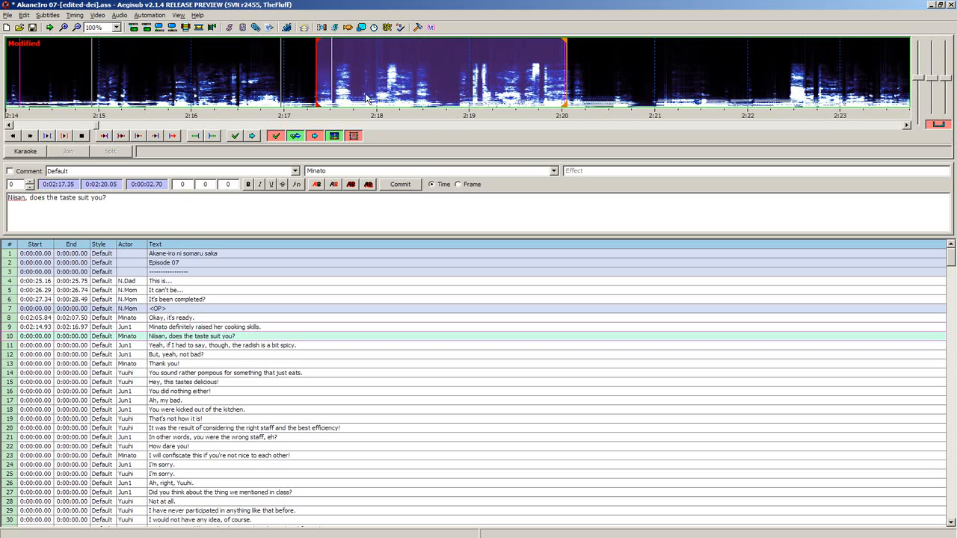
{"action": "left_click_drag", "start_coordinate": [440, 93], "coordinate": [356, 91]}
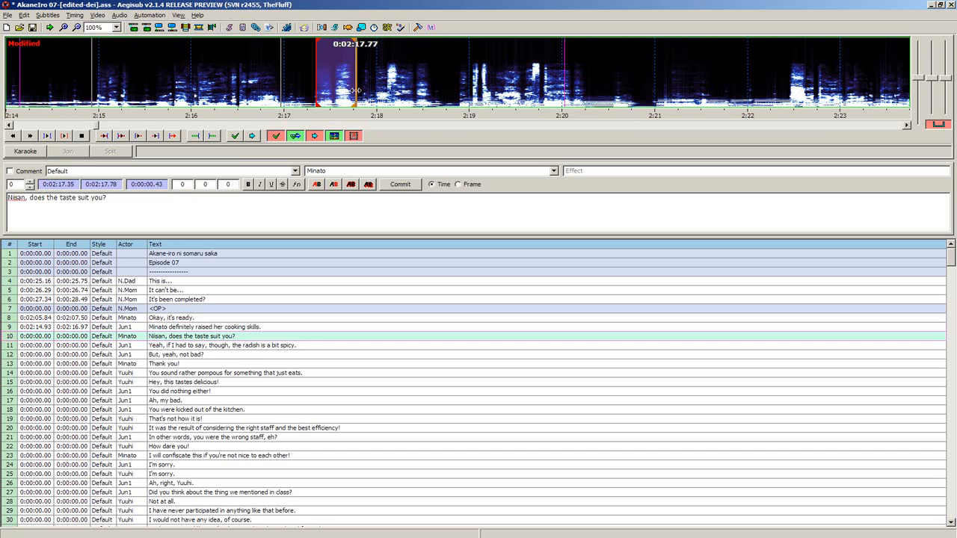